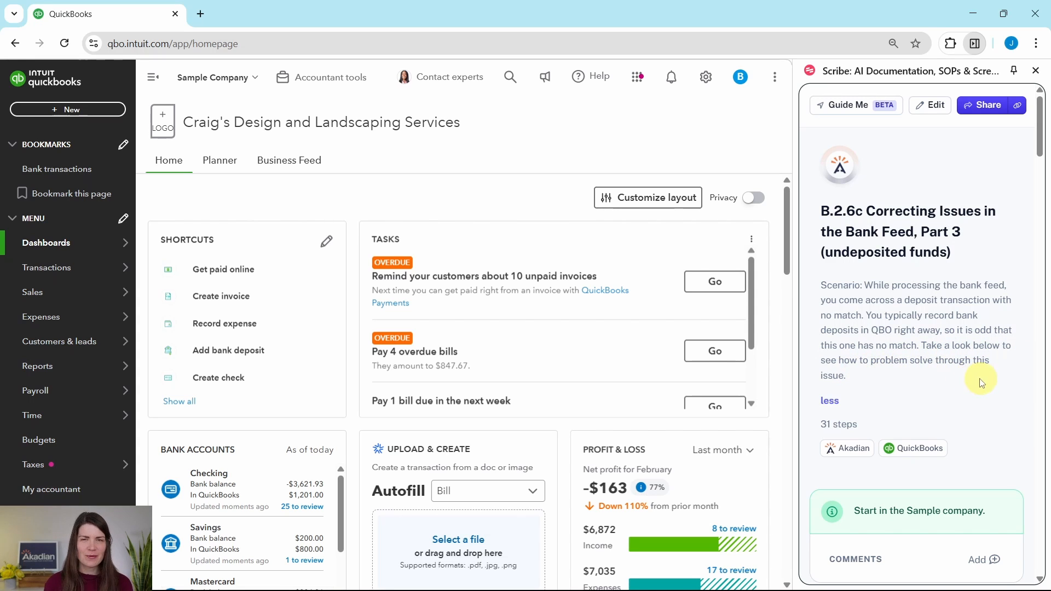
Open the Bank transactions page from the sample company's home page and dismiss the bank connection introduction
{"action": "scroll", "coordinate": [964, 386], "scroll_direction": "down", "scroll_amount": 5}
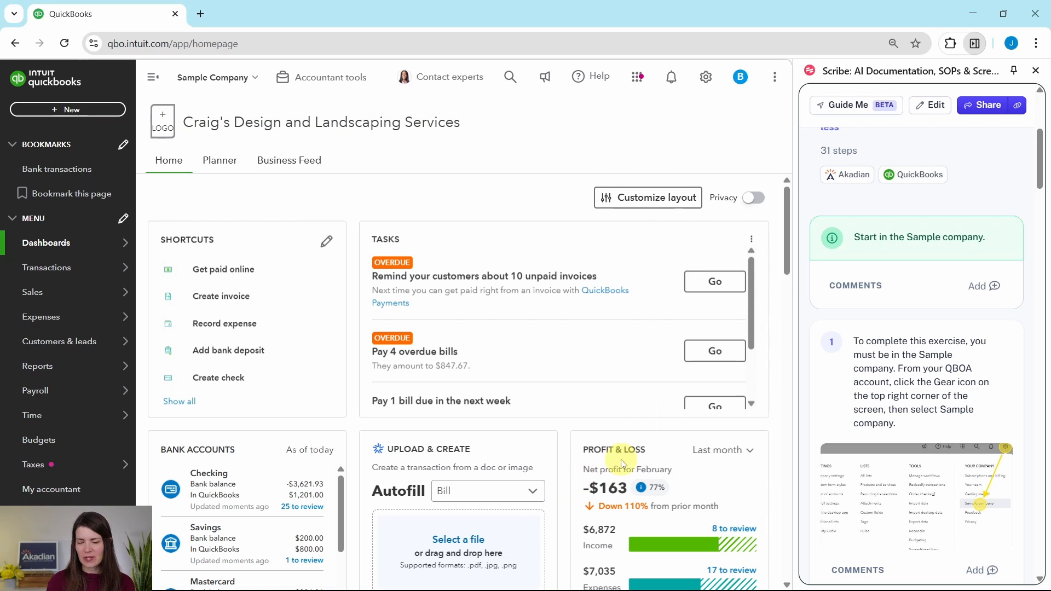
{"action": "scroll", "coordinate": [890, 428], "scroll_direction": "down", "scroll_amount": 10}
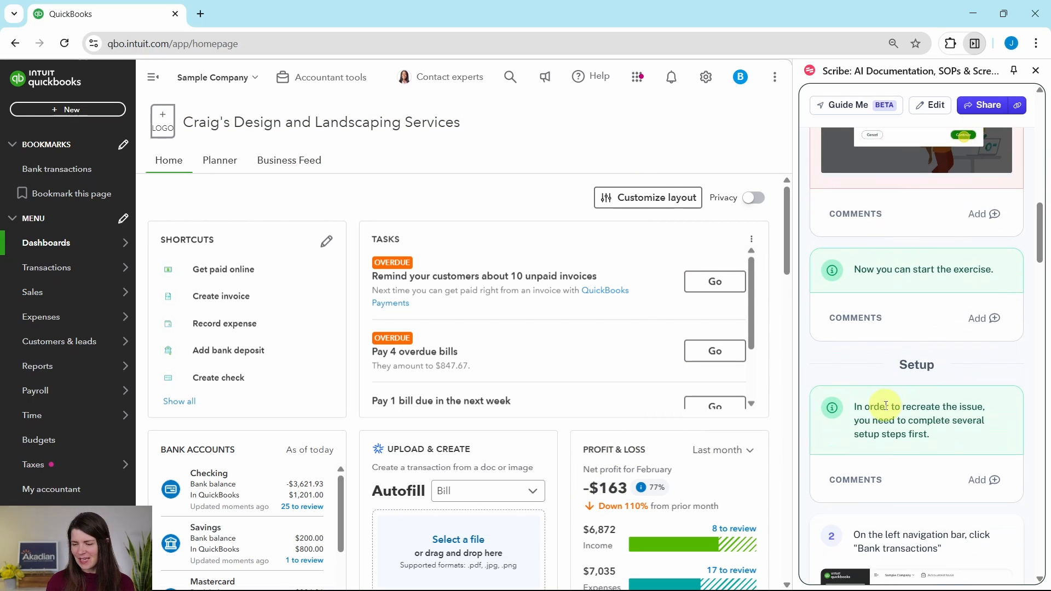
{"action": "scroll", "coordinate": [886, 401], "scroll_direction": "down", "scroll_amount": 3}
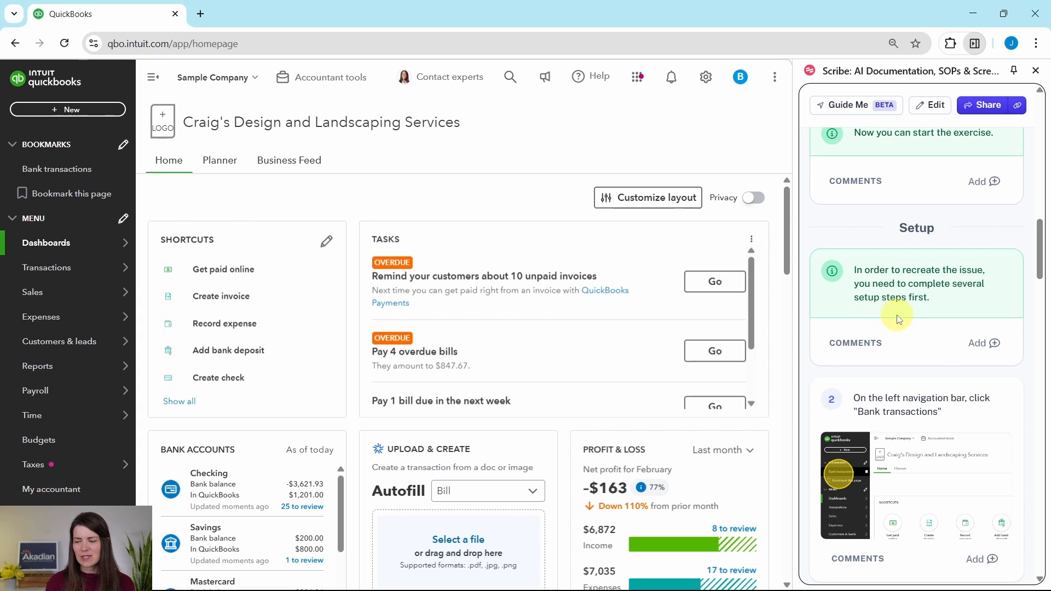
{"action": "scroll", "coordinate": [910, 320], "scroll_direction": "down", "scroll_amount": 4}
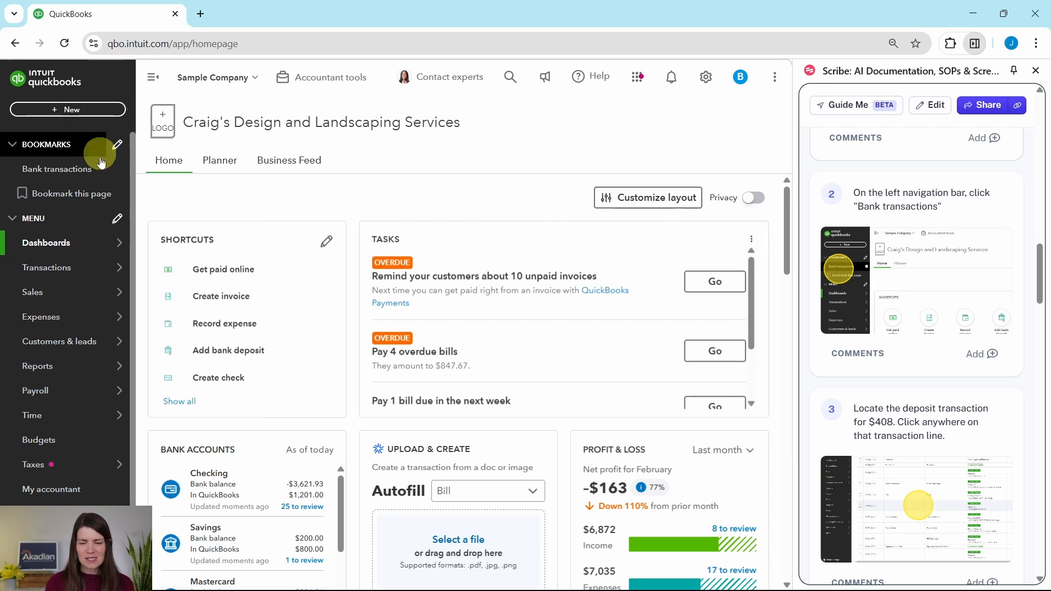
{"action": "mouse_move", "coordinate": [125, 261]}
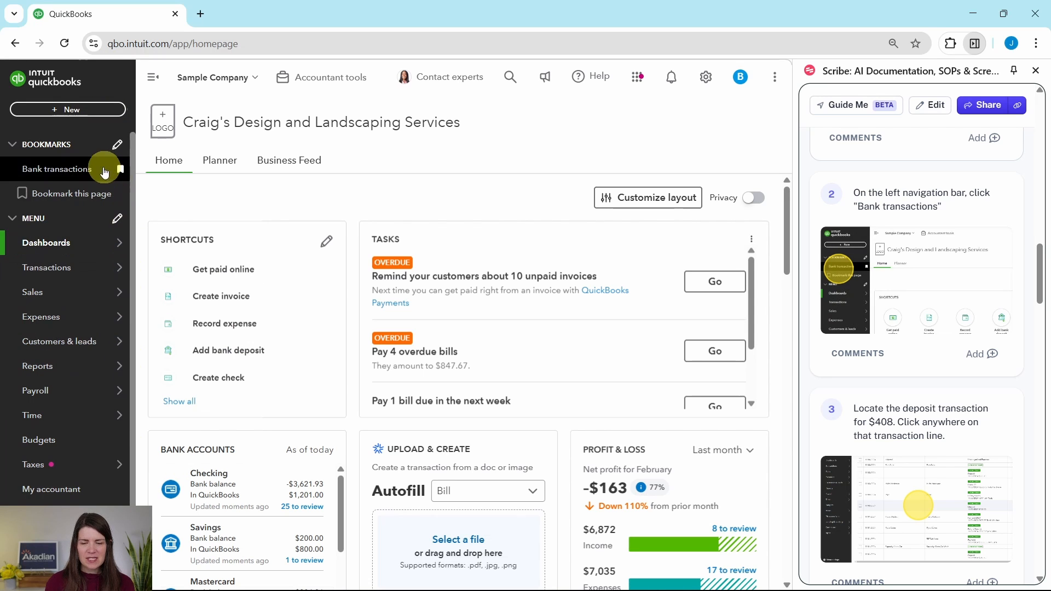
{"action": "left_click", "coordinate": [43, 178]}
{"action": "mouse_move", "coordinate": [47, 274]}
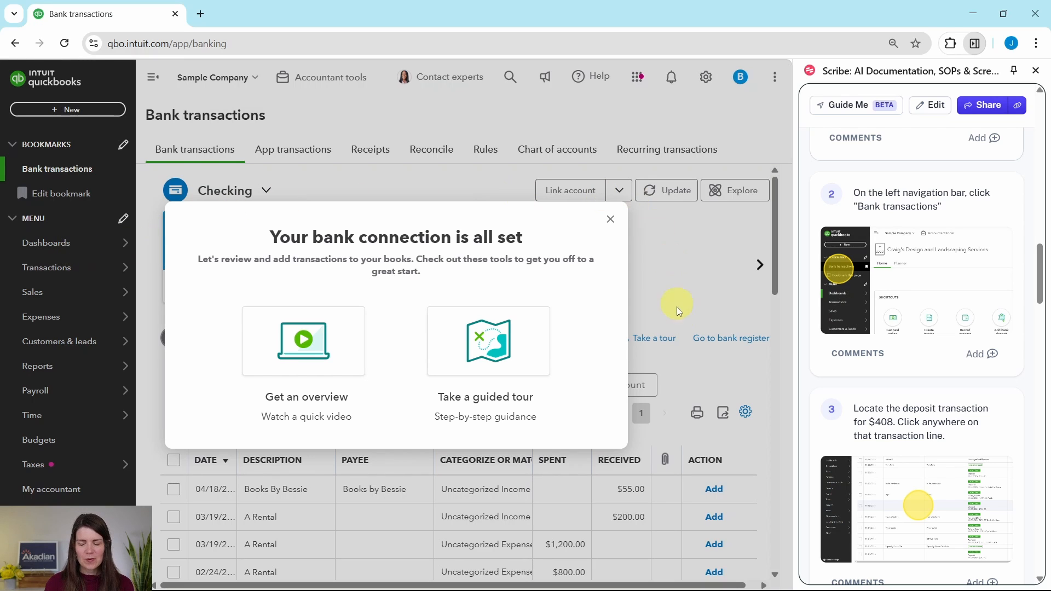
{"action": "left_click", "coordinate": [612, 221]}
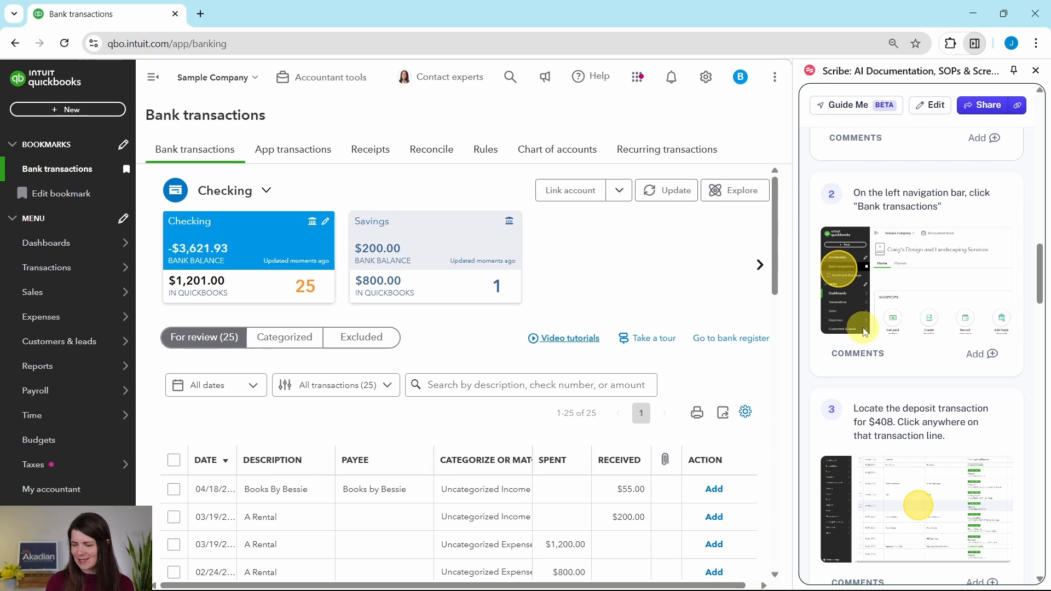
Locate the $408.00 received transaction in the Checking account's review list and open its suggested matching deposit
{"action": "scroll", "coordinate": [865, 332], "scroll_direction": "down", "scroll_amount": 4}
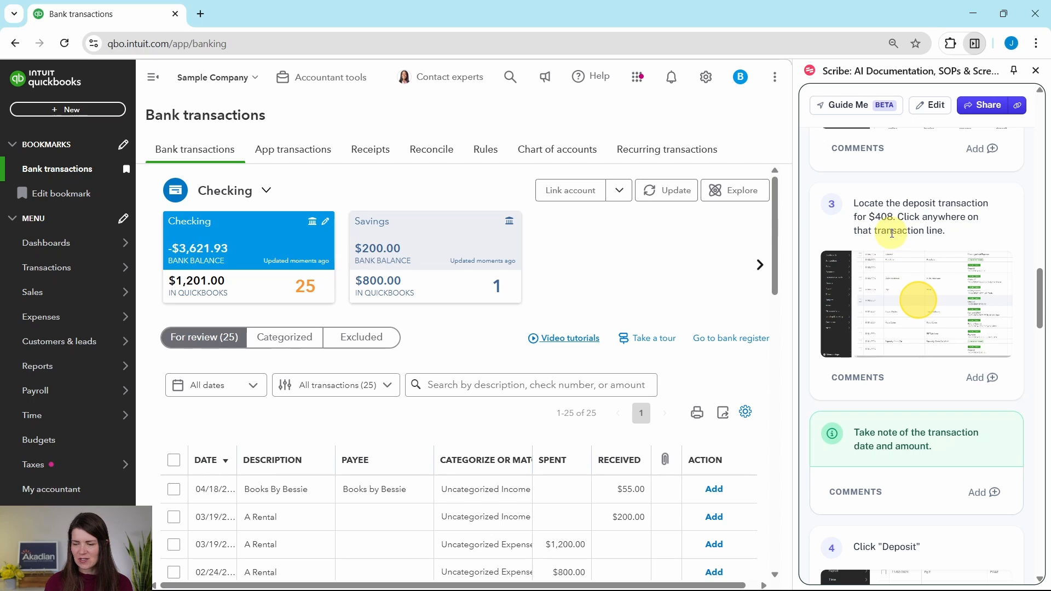
{"action": "scroll", "coordinate": [589, 257], "scroll_direction": "down", "scroll_amount": 3}
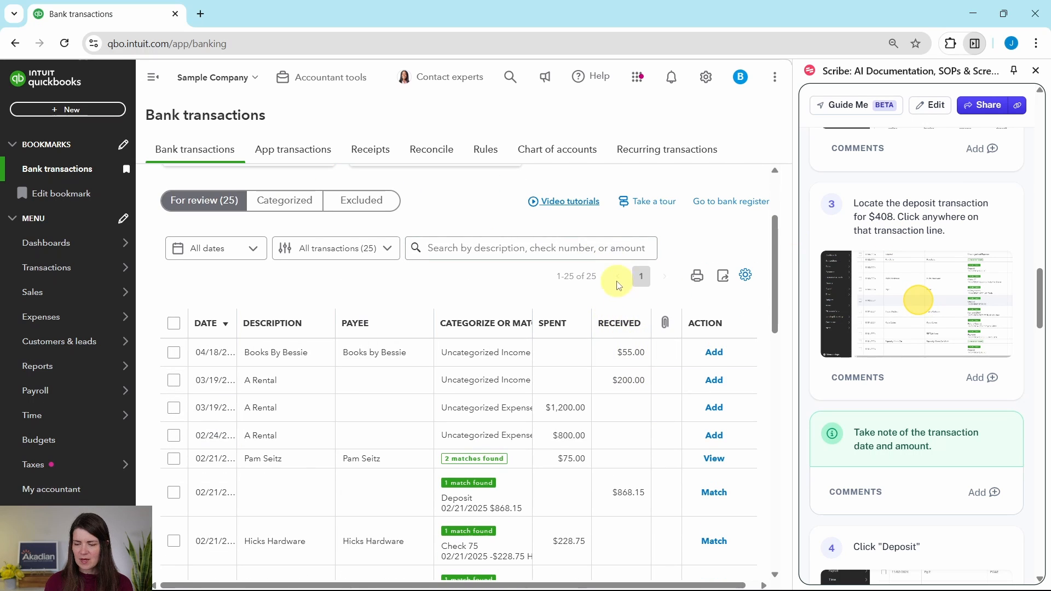
{"action": "scroll", "coordinate": [617, 285], "scroll_direction": "down", "scroll_amount": 6}
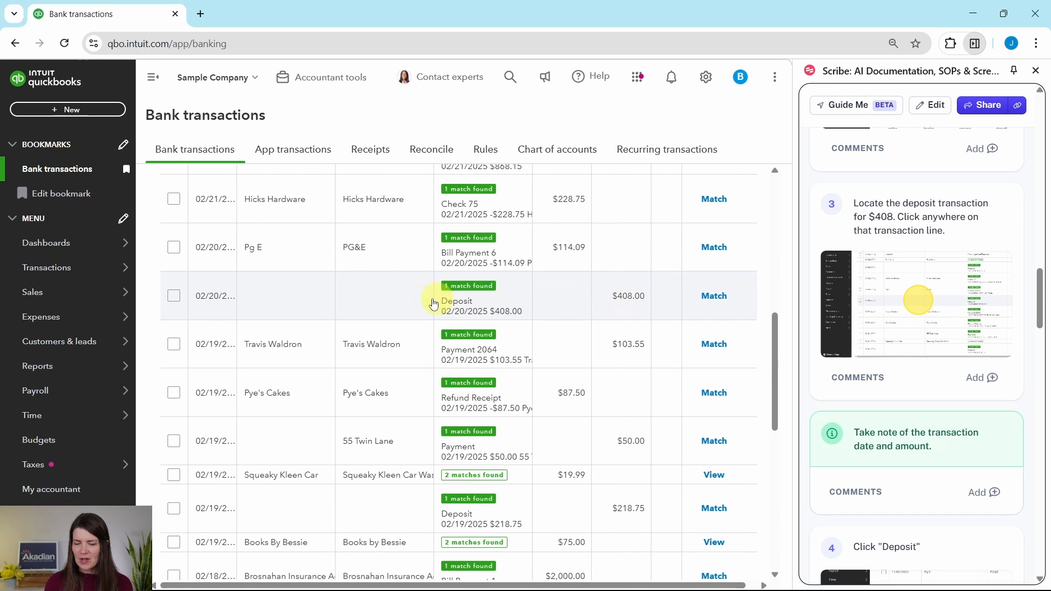
{"action": "left_click", "coordinate": [322, 304]}
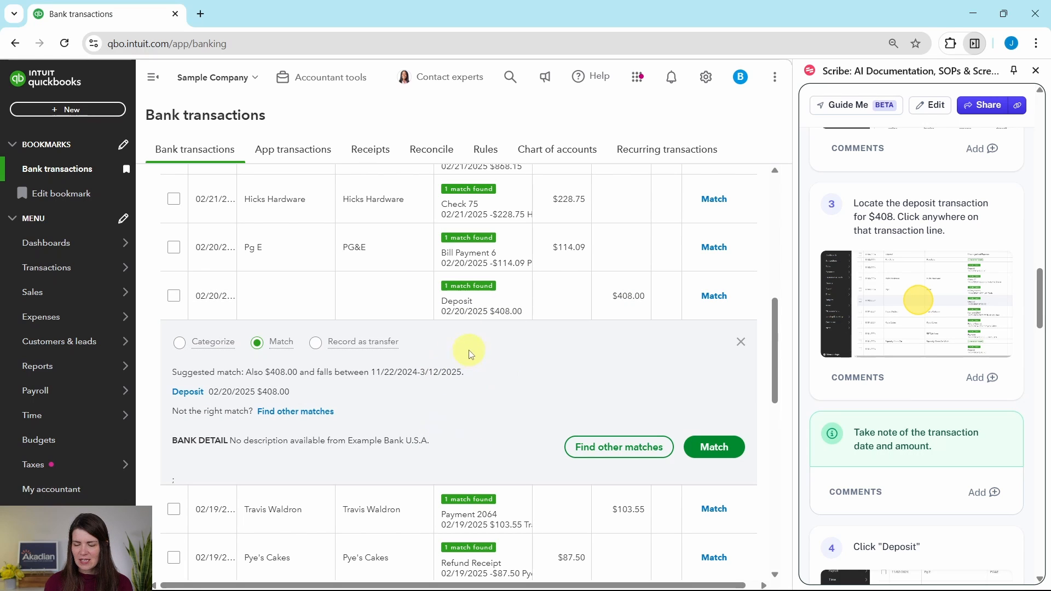
{"action": "scroll", "coordinate": [955, 376], "scroll_direction": "down", "scroll_amount": 3}
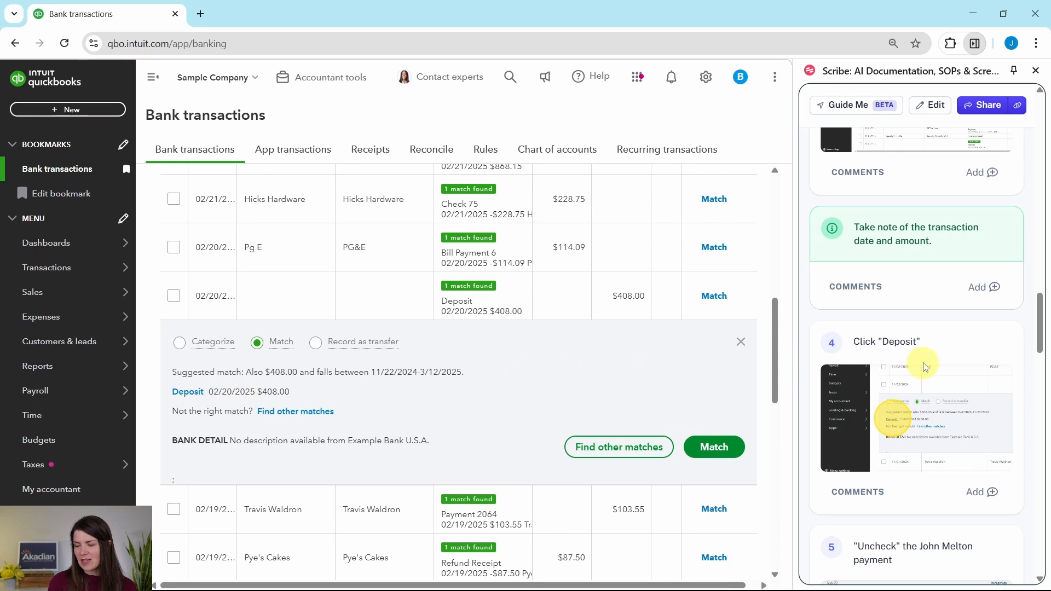
{"action": "scroll", "coordinate": [930, 336], "scroll_direction": "down", "scroll_amount": 4}
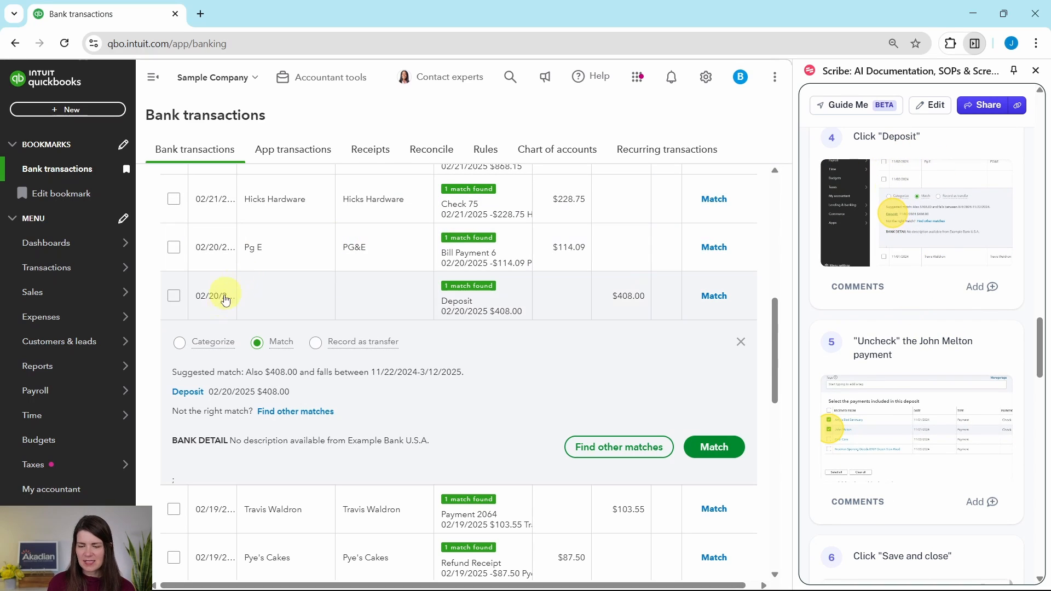
{"action": "left_click", "coordinate": [188, 393]}
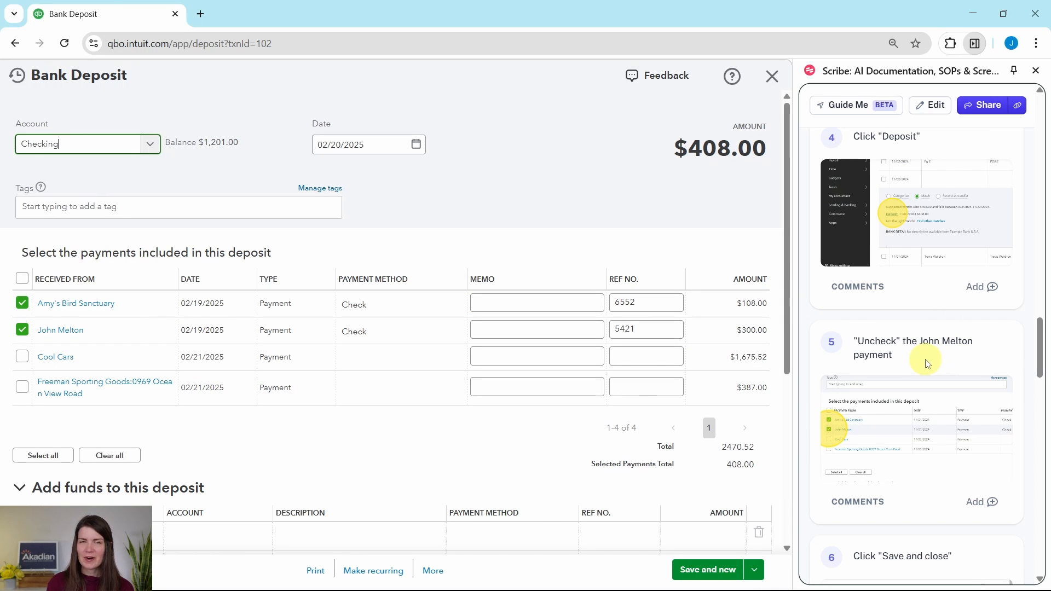
Exclude the $300.00 payment from the bank deposit, then save and close the deposit
{"action": "scroll", "coordinate": [925, 361], "scroll_direction": "down", "scroll_amount": 3}
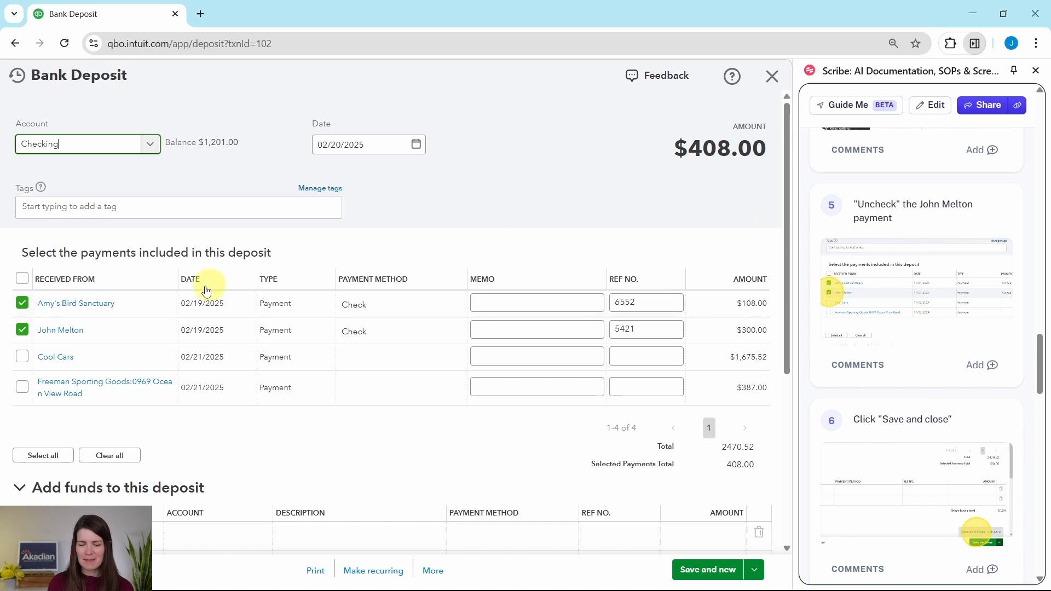
{"action": "left_click", "coordinate": [23, 331]}
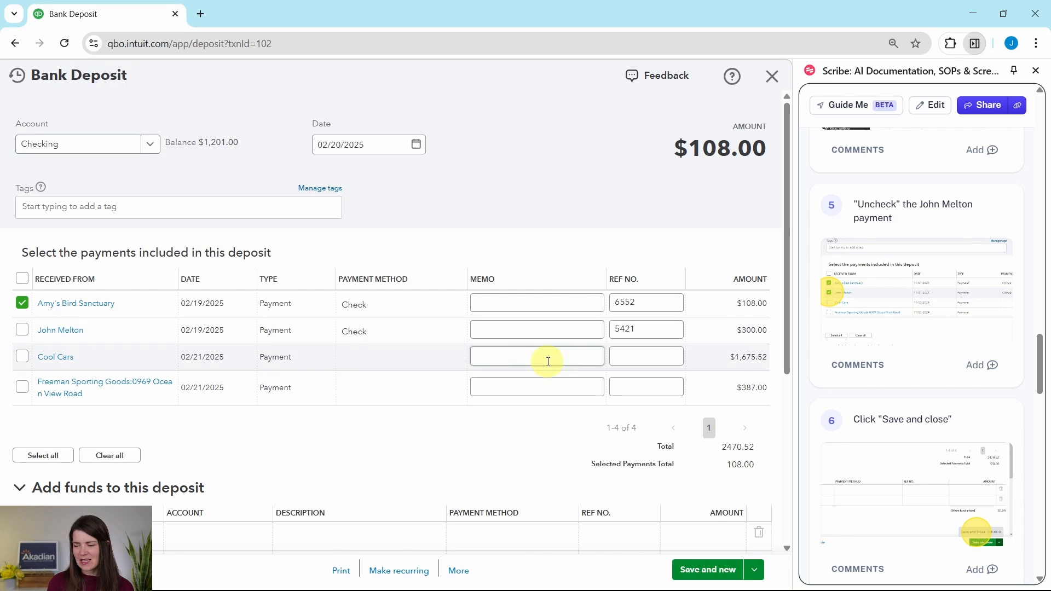
{"action": "left_click", "coordinate": [756, 571]}
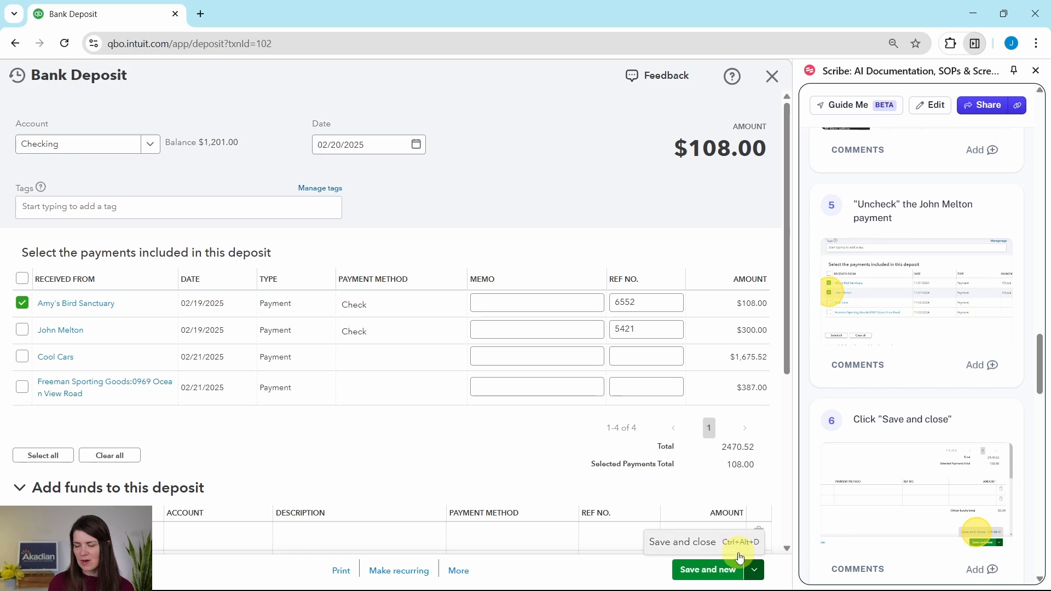
{"action": "left_click", "coordinate": [684, 542]}
Open the Customers list in the Sales area
{"action": "scroll", "coordinate": [823, 482], "scroll_direction": "down", "scroll_amount": 10}
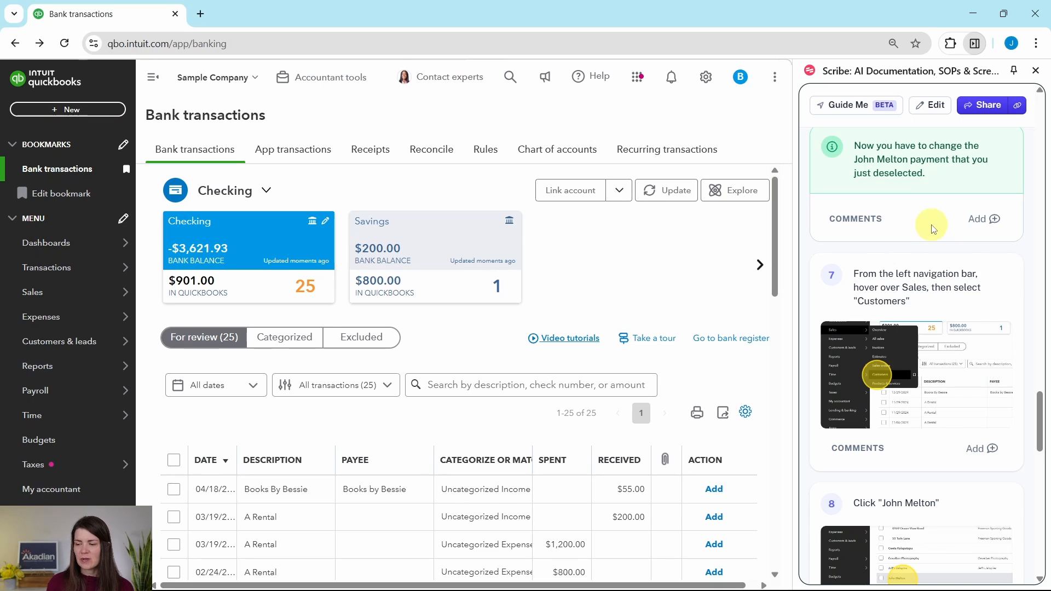
{"action": "scroll", "coordinate": [934, 229], "scroll_direction": "down", "scroll_amount": 1}
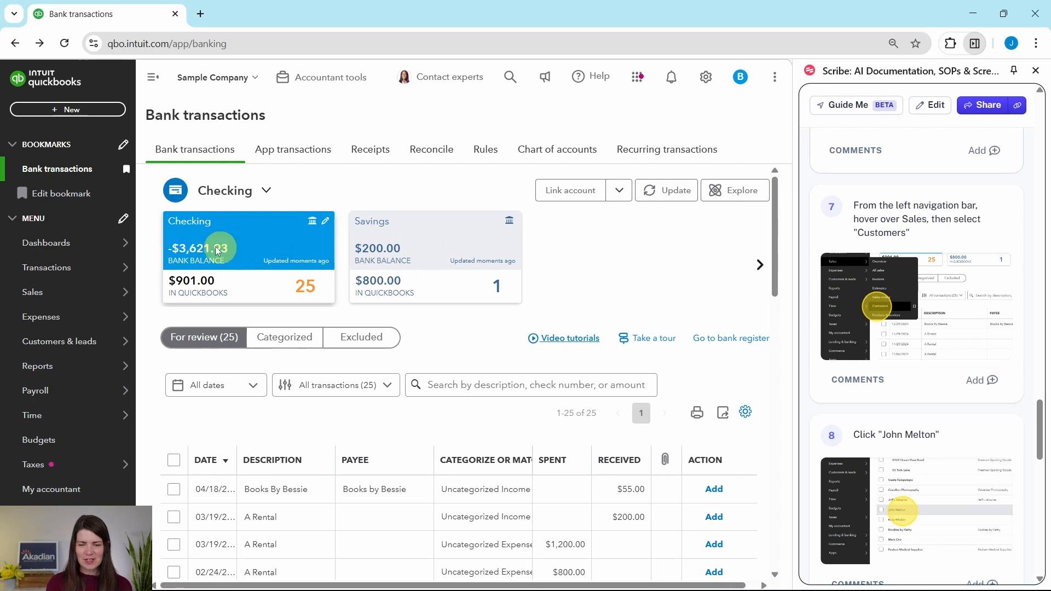
{"action": "mouse_move", "coordinate": [32, 293]}
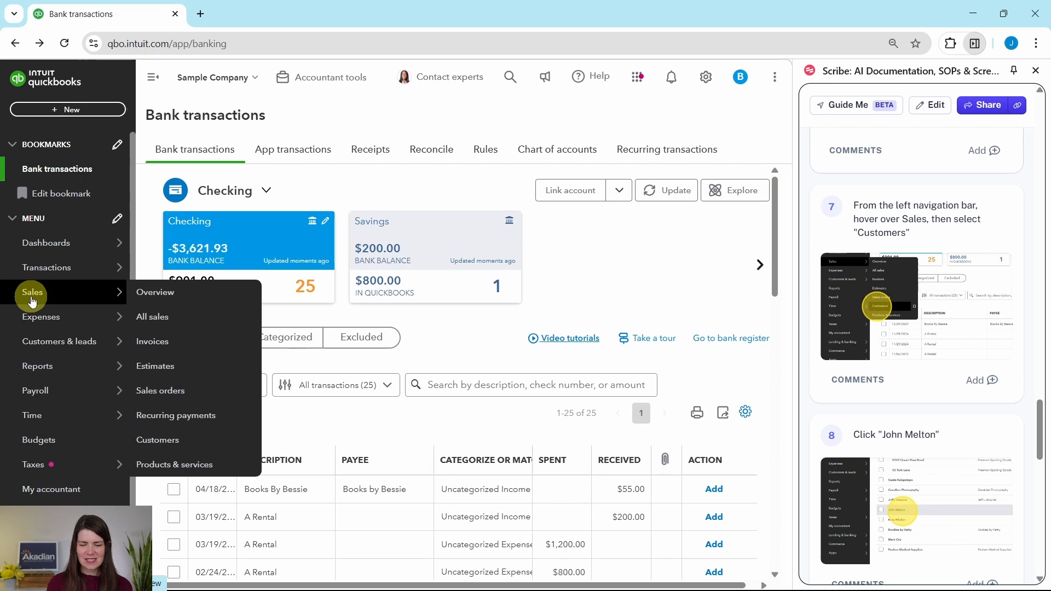
{"action": "left_click", "coordinate": [169, 446]}
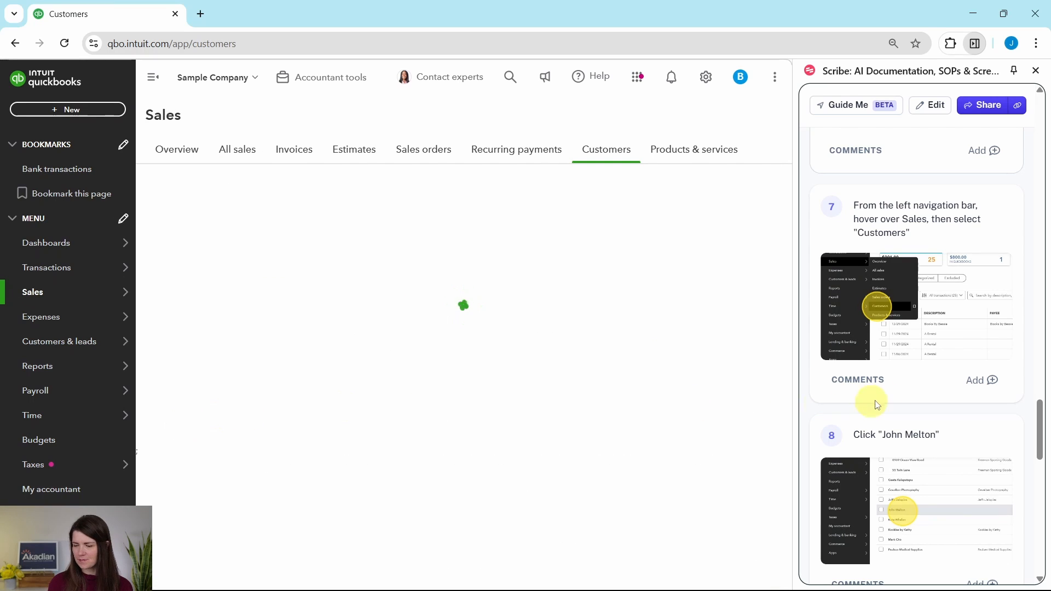
Open the record of the customer whose $300.00 payment was removed from the deposit
{"action": "scroll", "coordinate": [894, 401], "scroll_direction": "down", "scroll_amount": 1}
{"action": "scroll", "coordinate": [894, 401], "scroll_direction": "down", "scroll_amount": 4}
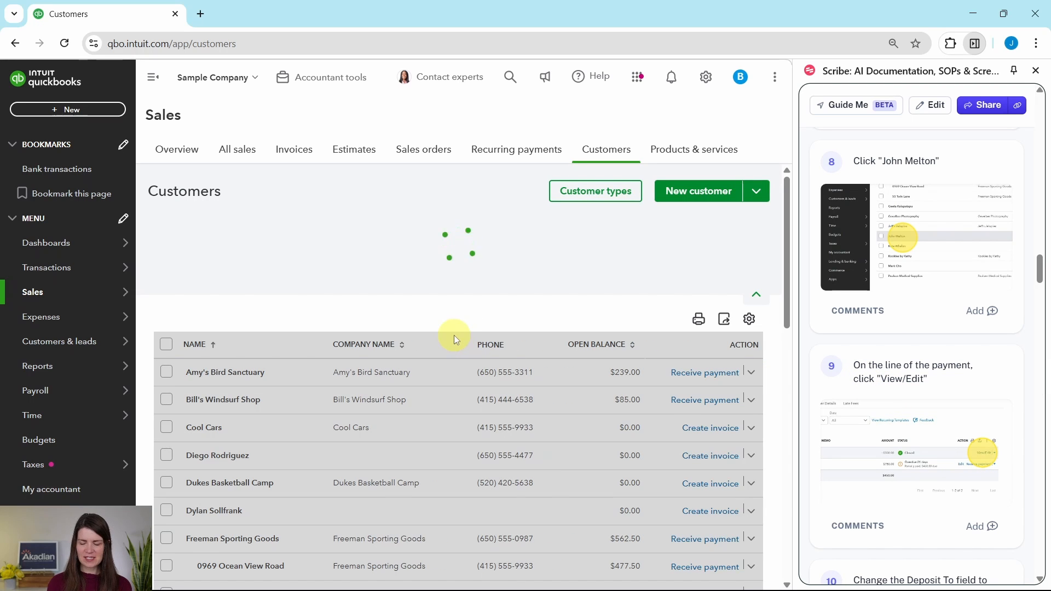
{"action": "scroll", "coordinate": [395, 316], "scroll_direction": "down", "scroll_amount": 3}
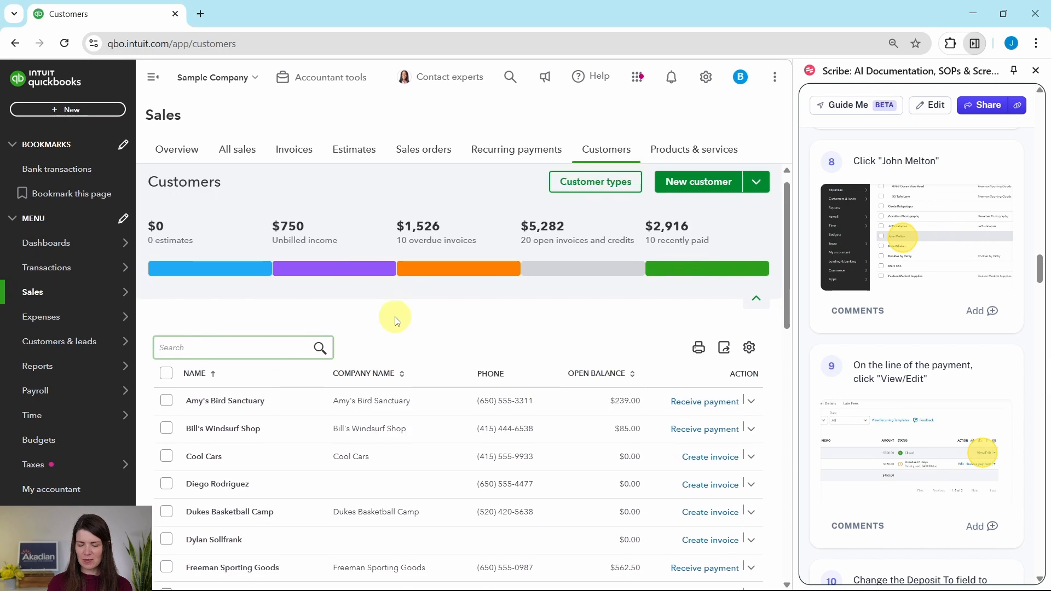
{"action": "scroll", "coordinate": [396, 321], "scroll_direction": "down", "scroll_amount": 5}
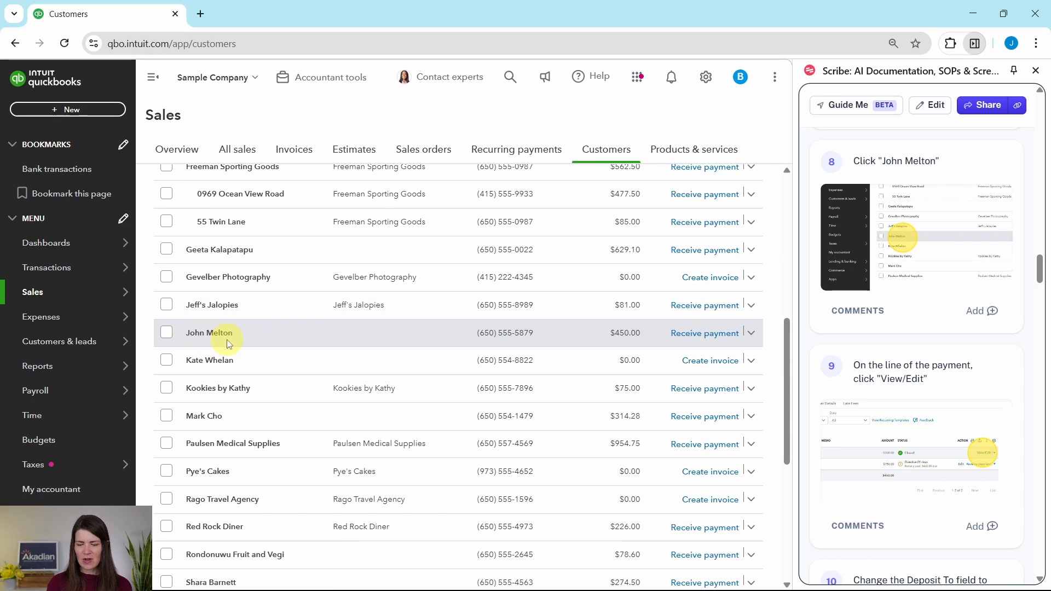
{"action": "left_click", "coordinate": [204, 335]}
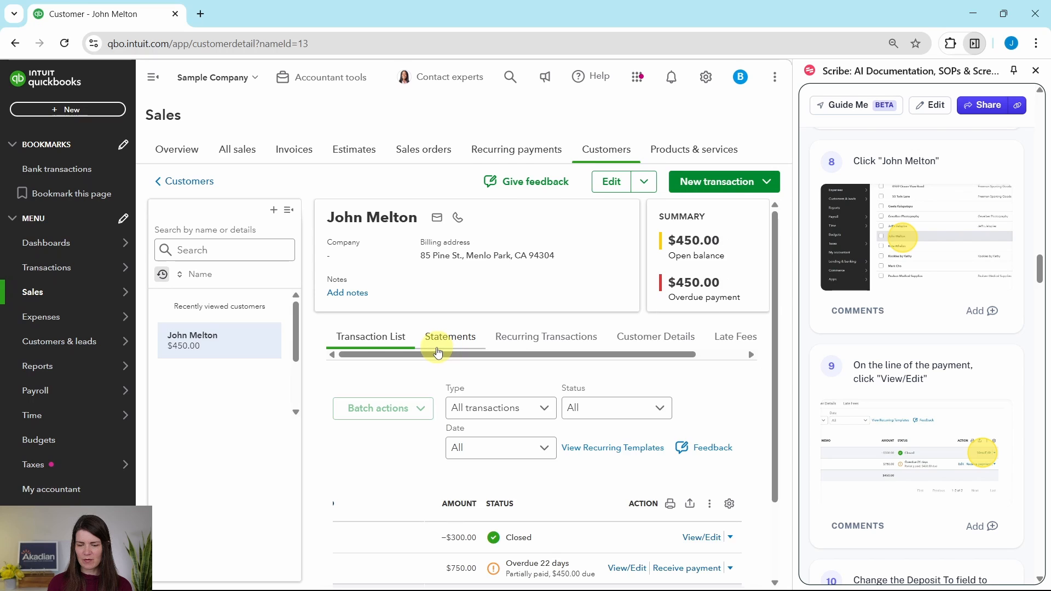
Dismiss the transaction details tour and collapse the customer list beside the customer's record
{"action": "scroll", "coordinate": [672, 362], "scroll_direction": "down", "scroll_amount": 3}
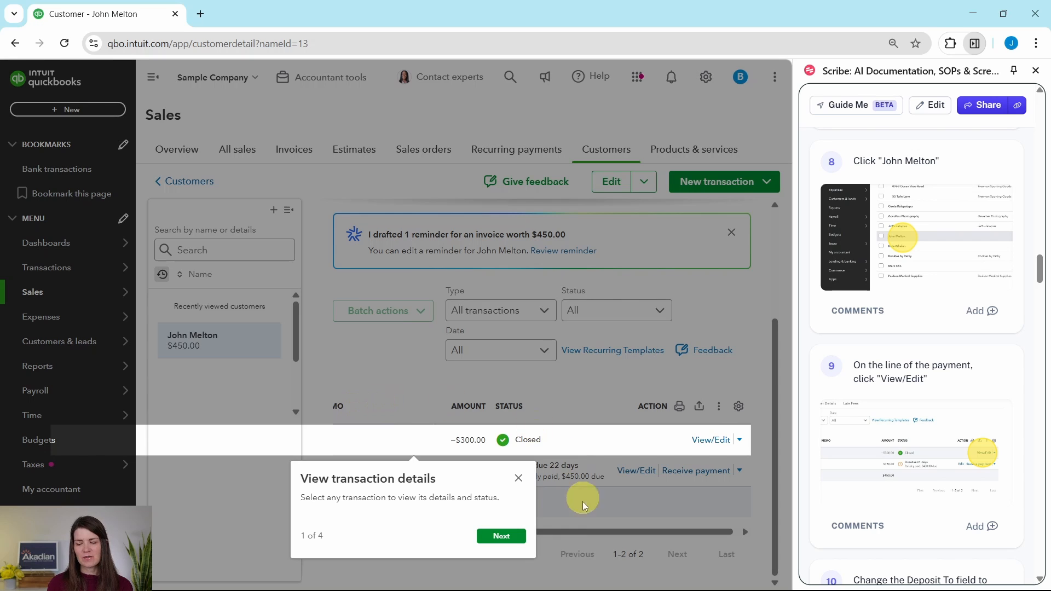
{"action": "left_click", "coordinate": [519, 480]}
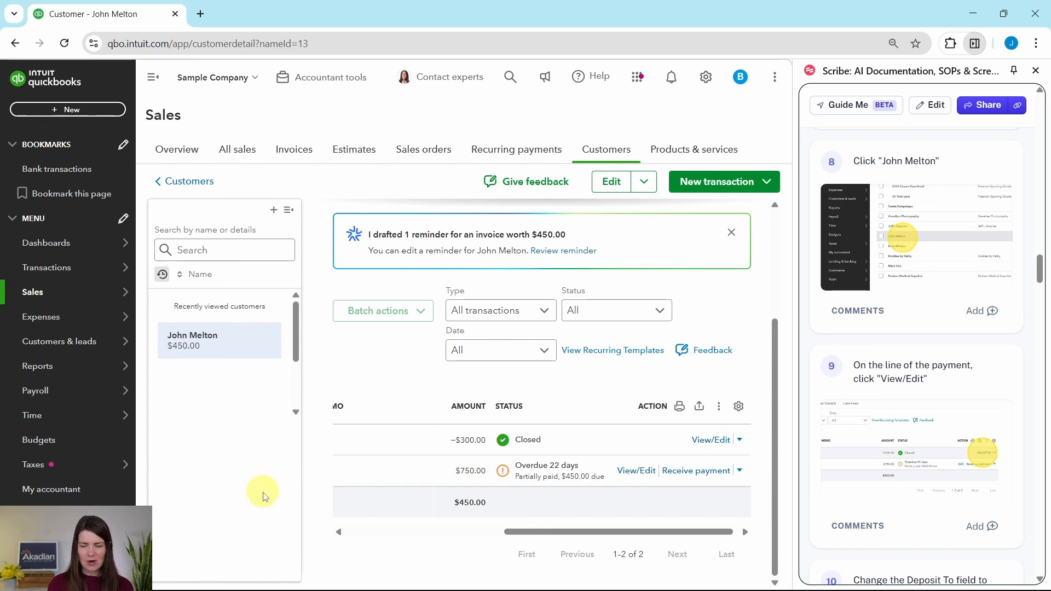
{"action": "left_click", "coordinate": [290, 211]}
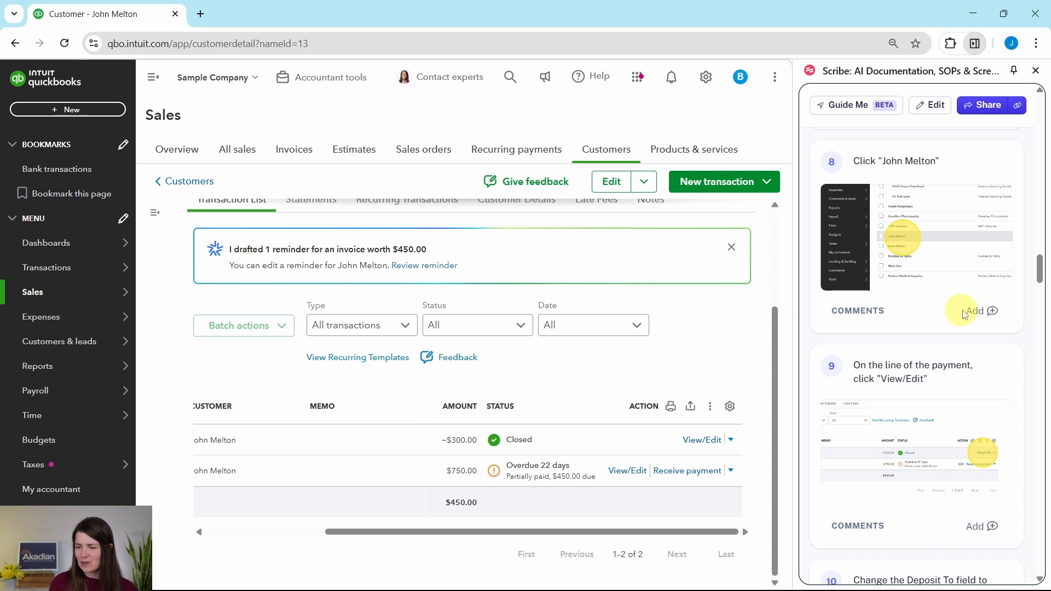
Open the customer's closed $300.00 payment from the transaction list for editing
{"action": "scroll", "coordinate": [965, 314], "scroll_direction": "down", "scroll_amount": 3}
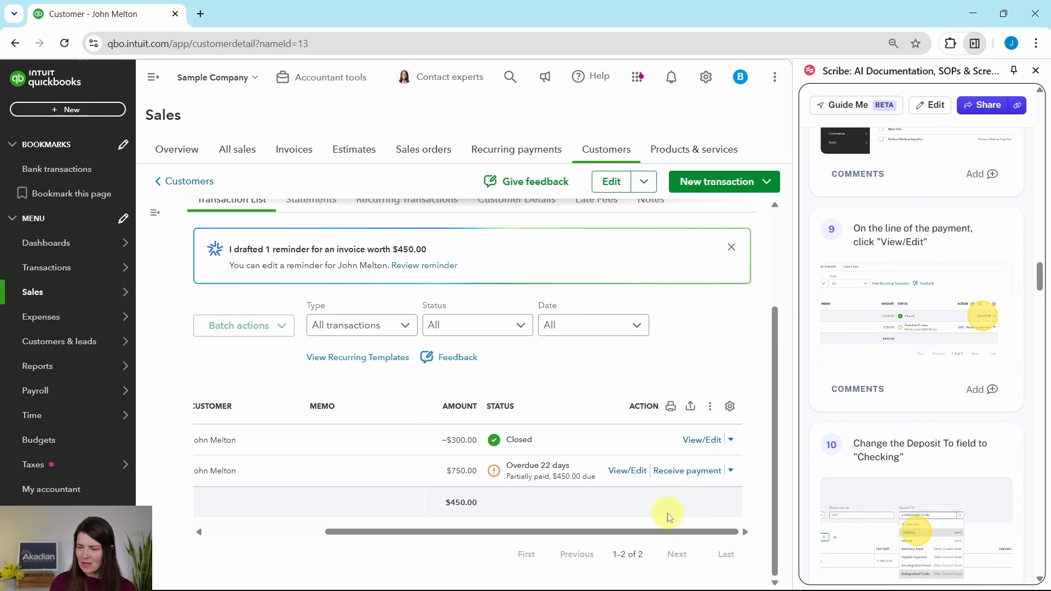
{"action": "left_click_drag", "start_coordinate": [653, 530], "coordinate": [448, 542]}
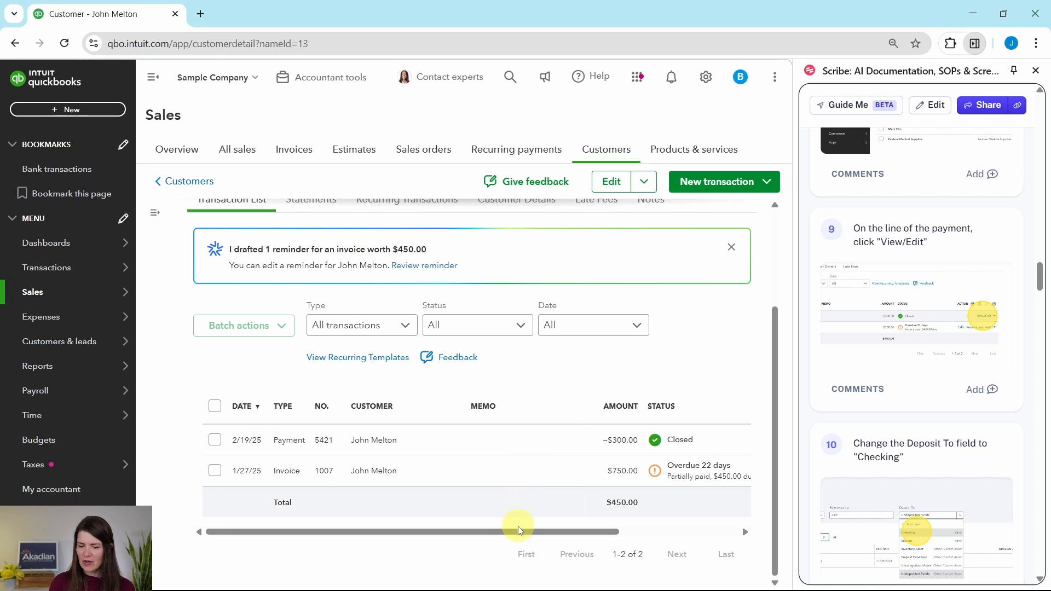
{"action": "left_click_drag", "start_coordinate": [520, 531], "coordinate": [688, 536]}
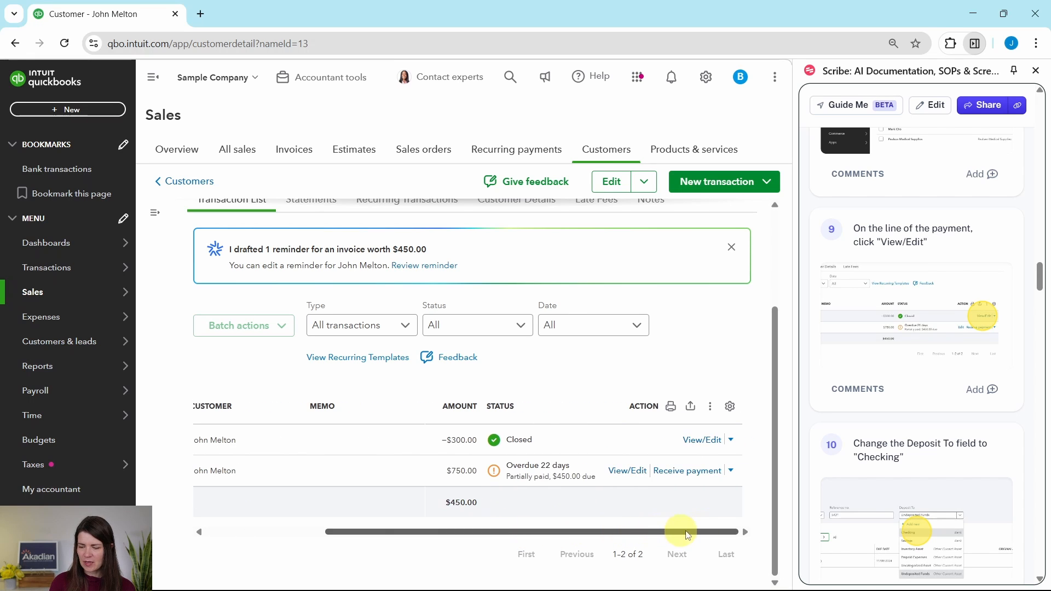
{"action": "left_click", "coordinate": [708, 442]}
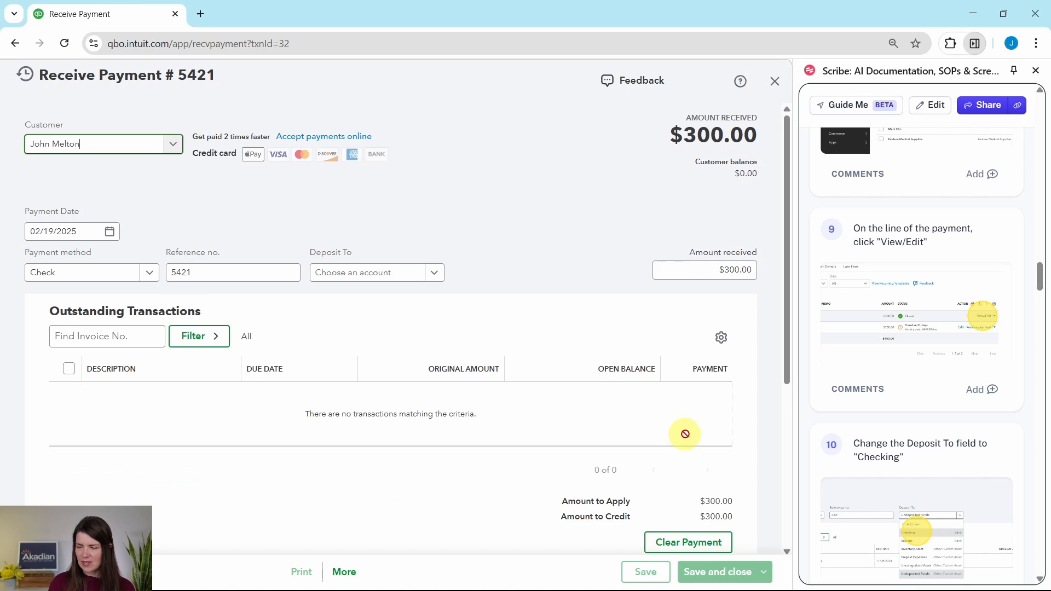
Set the payment's Deposit To account to Checking
{"action": "scroll", "coordinate": [885, 428], "scroll_direction": "down", "scroll_amount": 5}
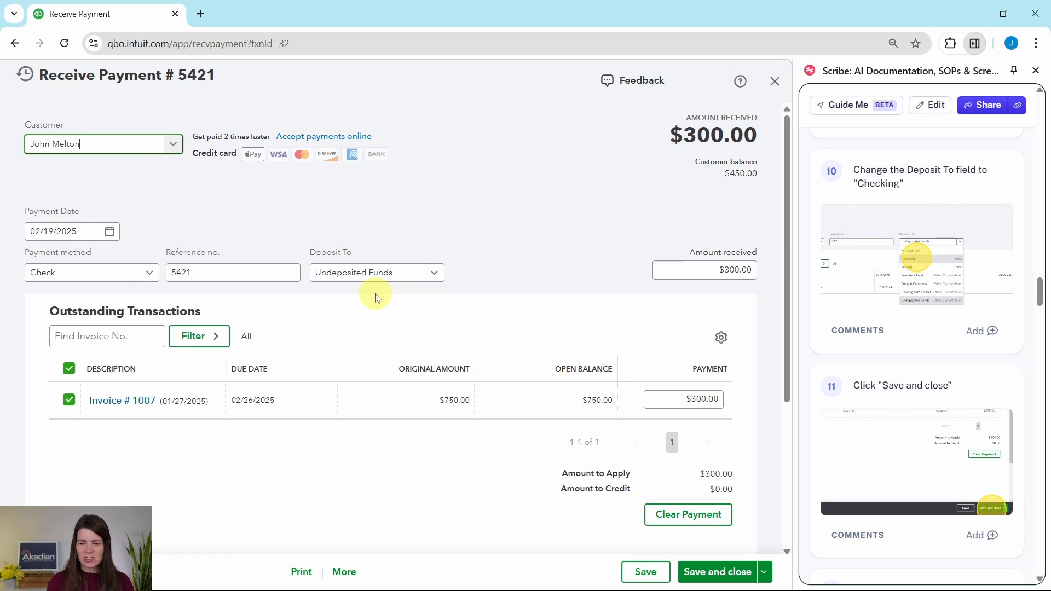
{"action": "left_click", "coordinate": [436, 279]}
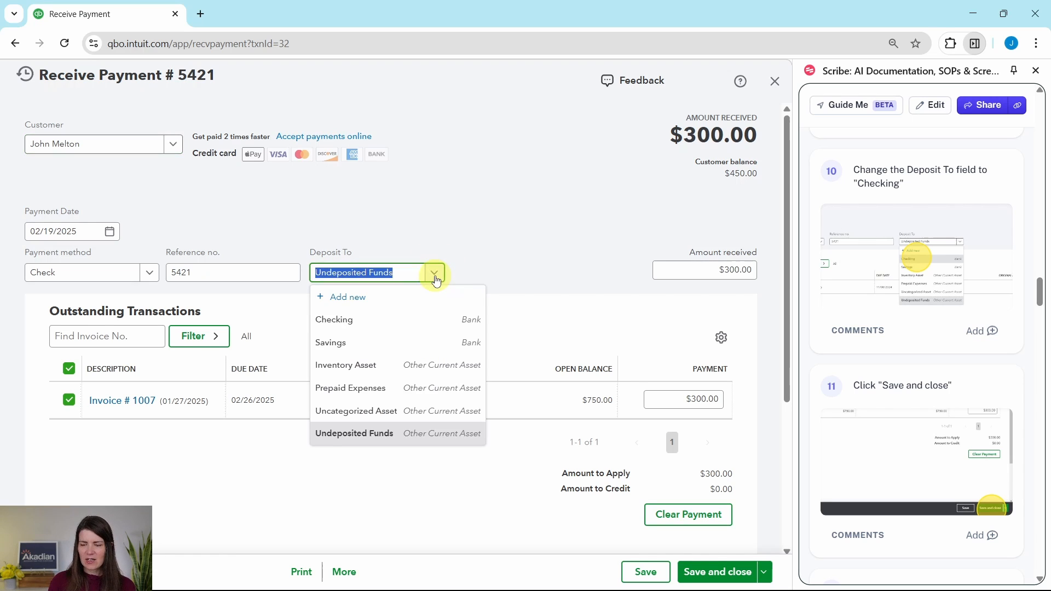
{"action": "left_click", "coordinate": [336, 323]}
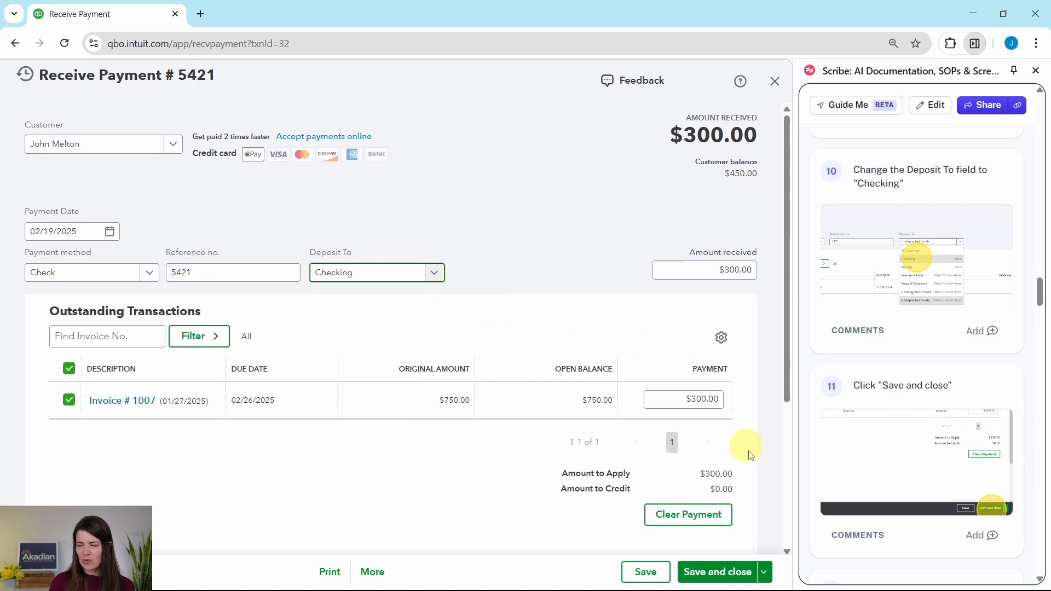
Save and close the edited $300.00 payment, confirming the change to the linked transaction
{"action": "left_click", "coordinate": [724, 574]}
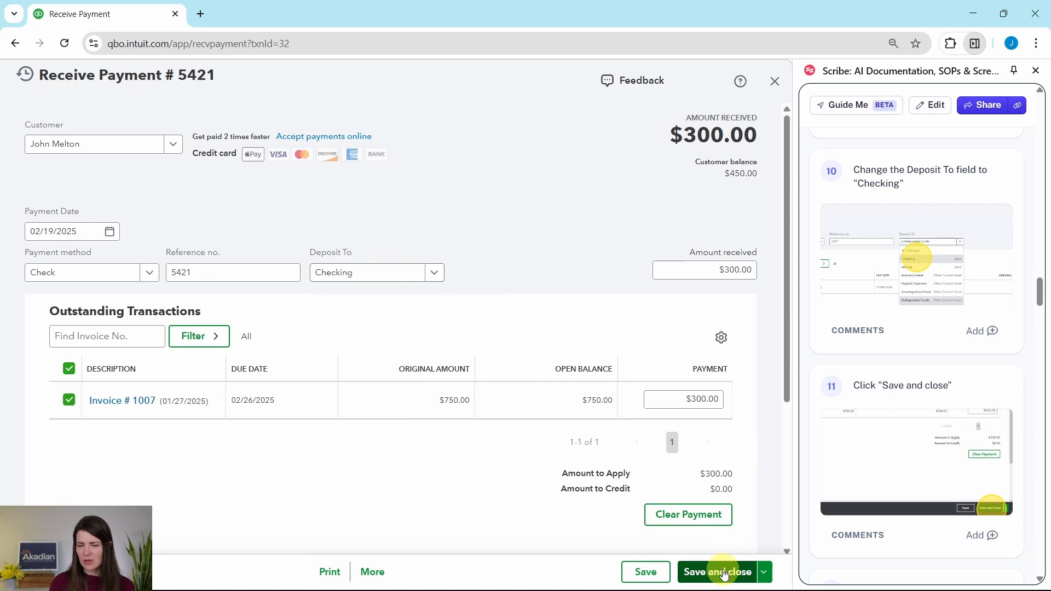
{"action": "scroll", "coordinate": [916, 430], "scroll_direction": "down", "scroll_amount": 6}
{"action": "scroll", "coordinate": [915, 428], "scroll_direction": "down", "scroll_amount": 2}
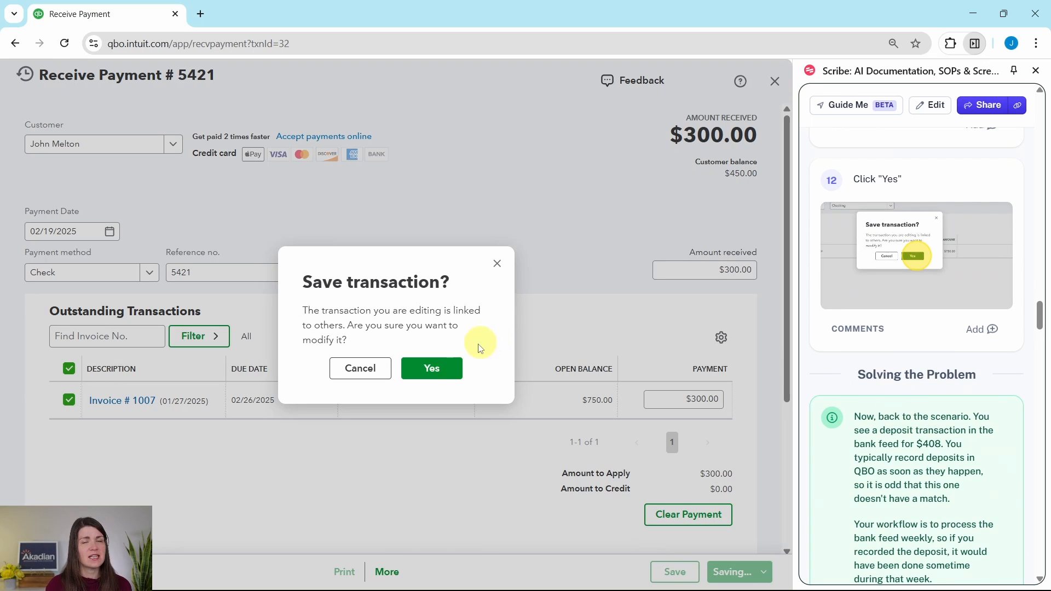
{"action": "left_click", "coordinate": [433, 369]}
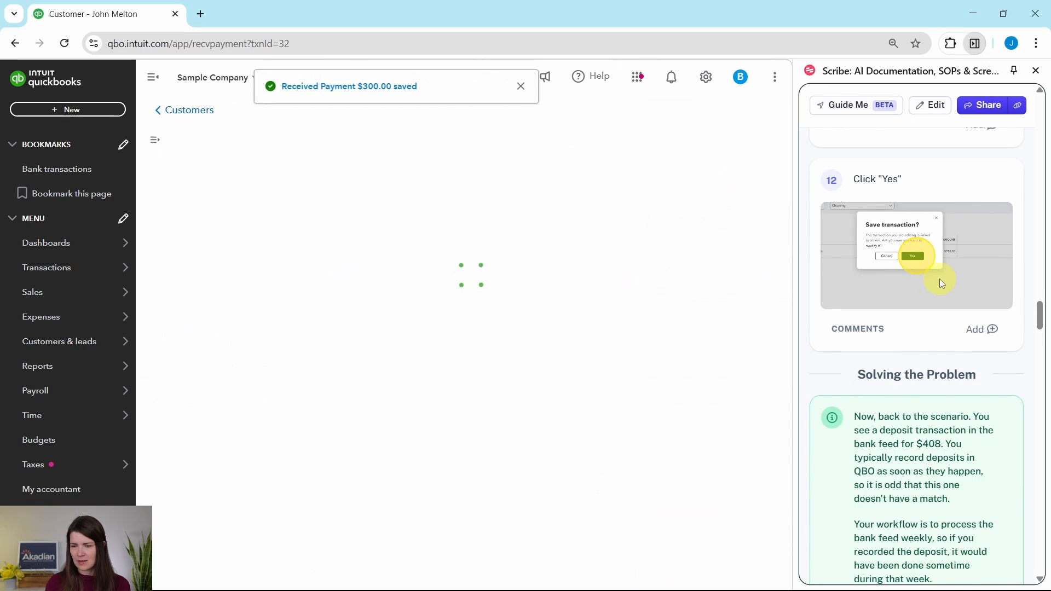
Open the advanced transactions search to look for recorded deposits
{"action": "scroll", "coordinate": [921, 279], "scroll_direction": "down", "scroll_amount": 2}
{"action": "scroll", "coordinate": [923, 282], "scroll_direction": "down", "scroll_amount": 4}
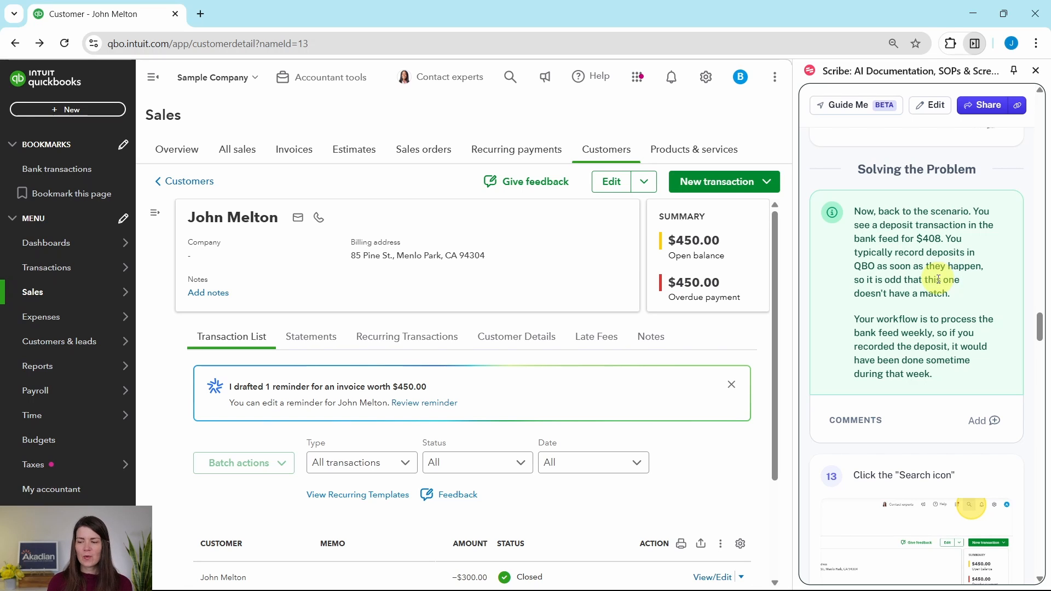
{"action": "scroll", "coordinate": [930, 276], "scroll_direction": "down", "scroll_amount": 1}
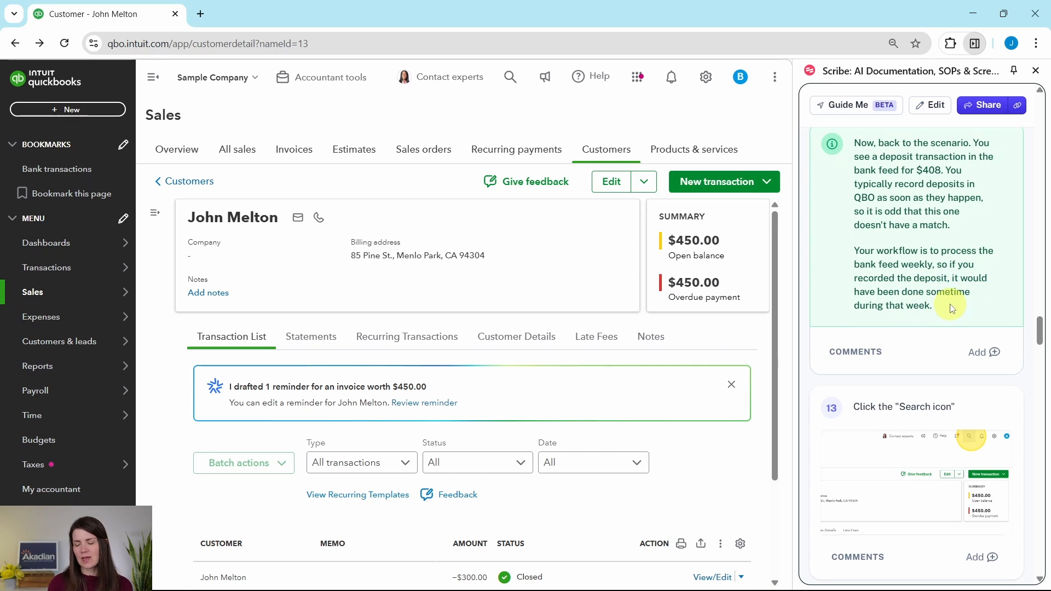
{"action": "scroll", "coordinate": [947, 298], "scroll_direction": "down", "scroll_amount": 4}
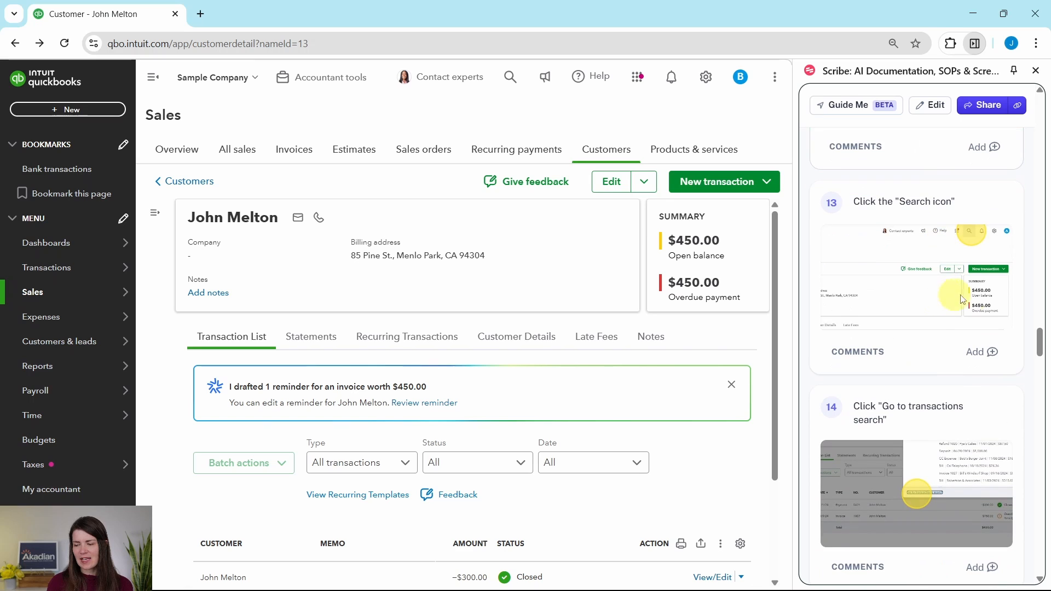
{"action": "scroll", "coordinate": [974, 300], "scroll_direction": "down", "scroll_amount": 1}
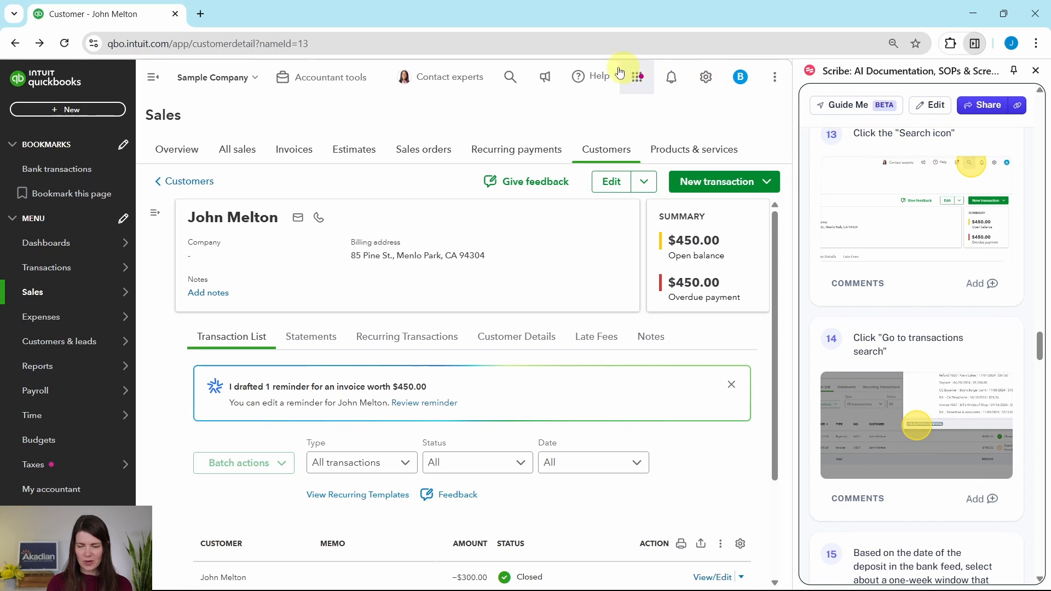
{"action": "left_click", "coordinate": [513, 85]}
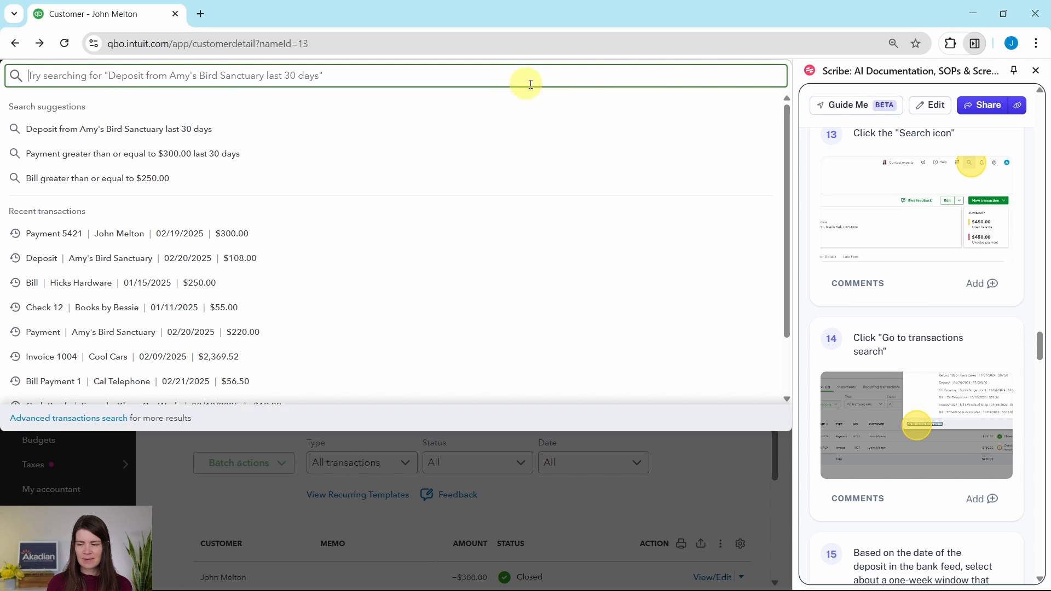
{"action": "scroll", "coordinate": [887, 241], "scroll_direction": "down", "scroll_amount": 3}
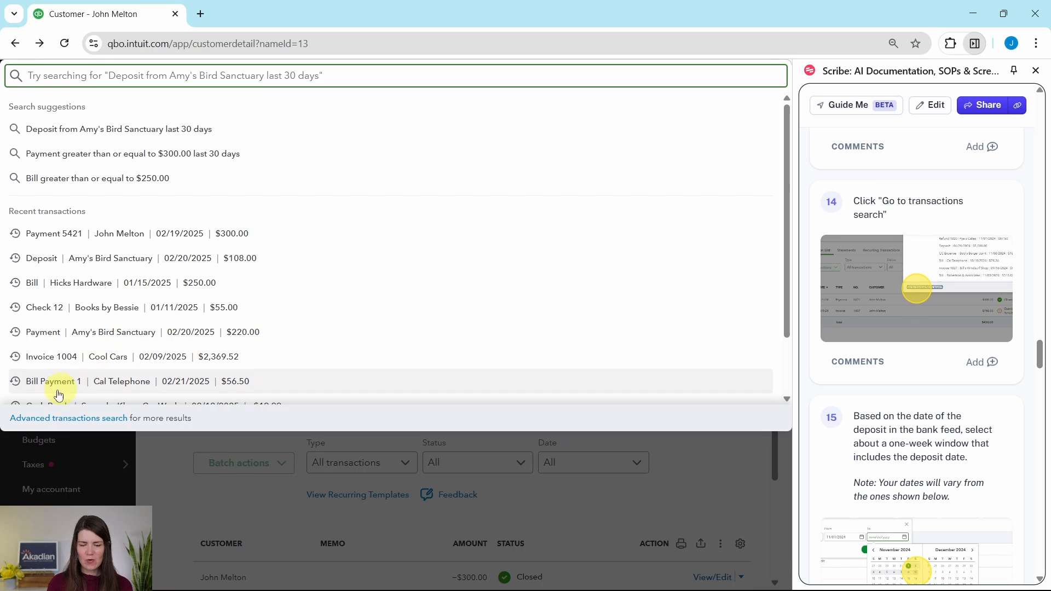
{"action": "left_click", "coordinate": [90, 426]}
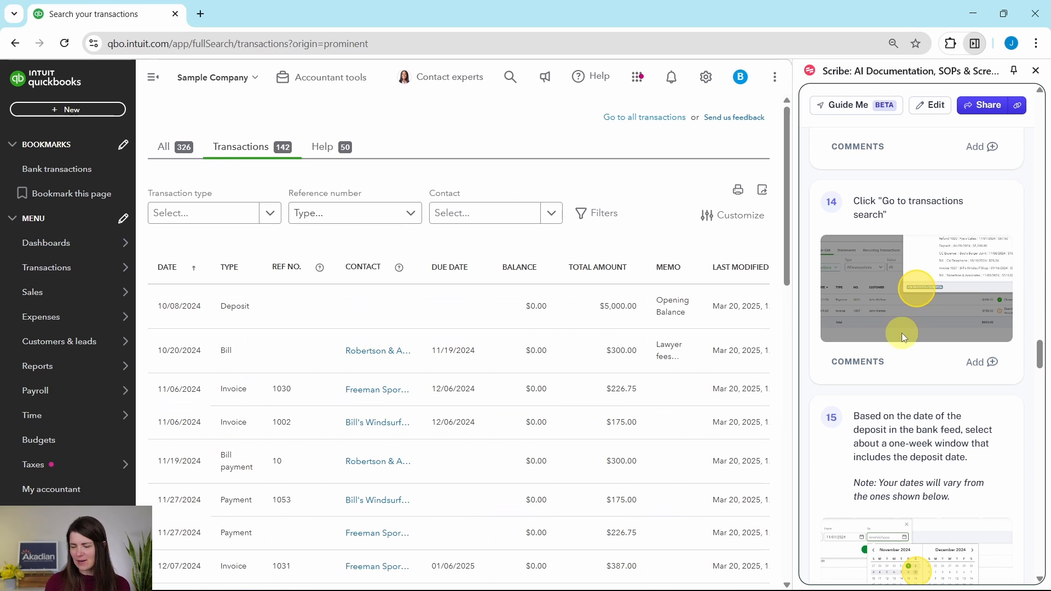
In the transaction search filters, set the start of the custom date range to 02/16/2025
{"action": "scroll", "coordinate": [903, 333], "scroll_direction": "down", "scroll_amount": 3}
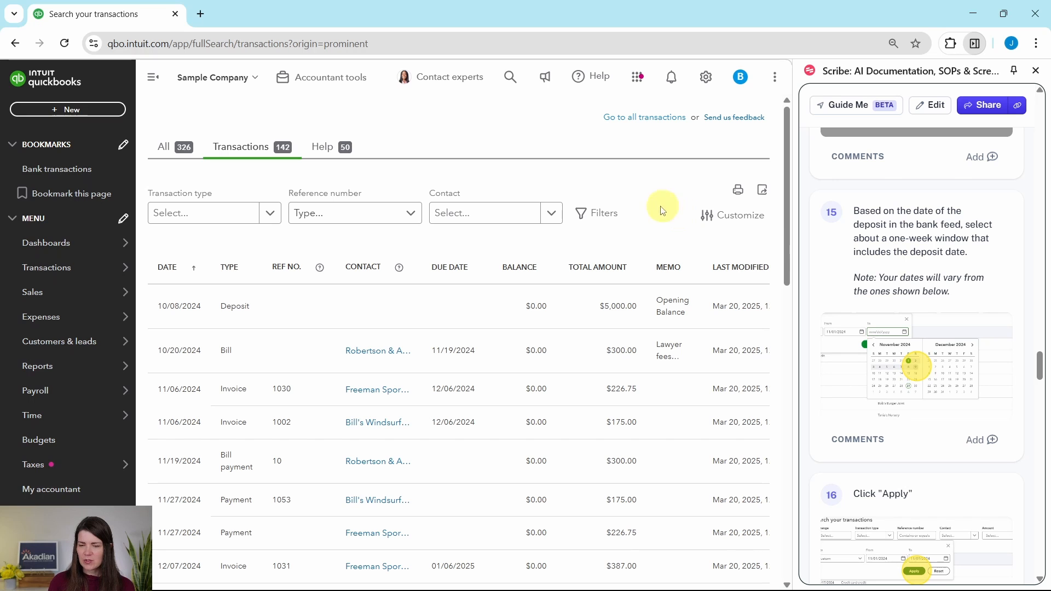
{"action": "left_click", "coordinate": [589, 214]}
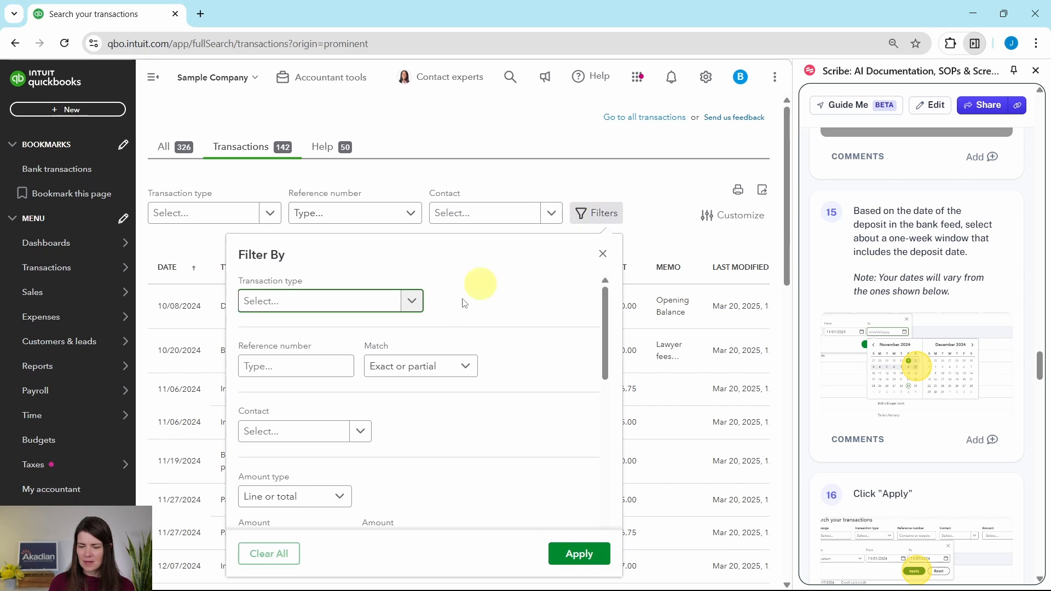
{"action": "scroll", "coordinate": [438, 313], "scroll_direction": "down", "scroll_amount": 2}
{"action": "scroll", "coordinate": [438, 313], "scroll_direction": "down", "scroll_amount": 5}
{"action": "scroll", "coordinate": [449, 304], "scroll_direction": "up", "scroll_amount": 1}
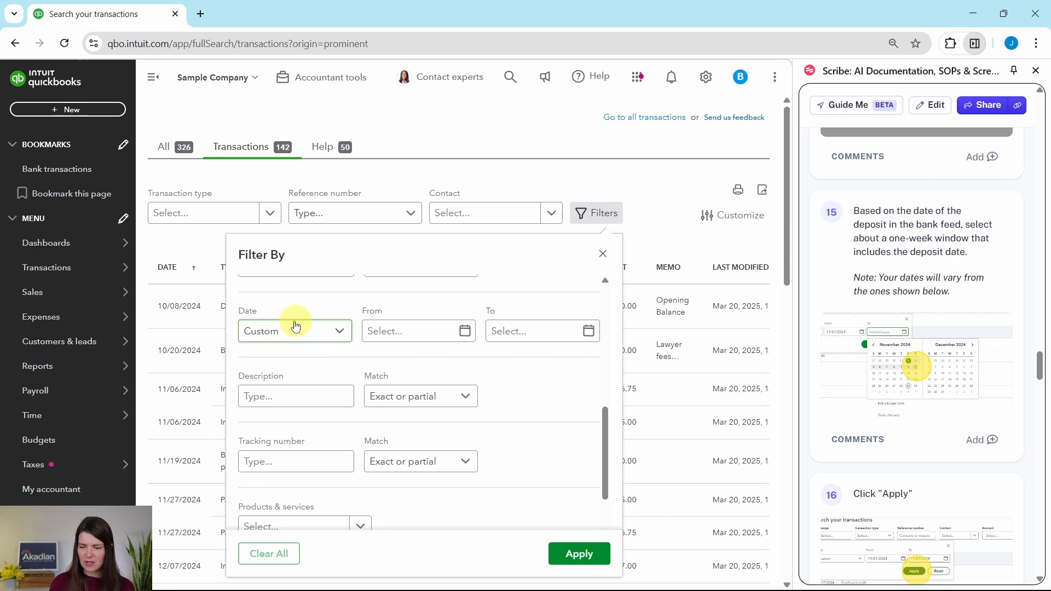
{"action": "left_click", "coordinate": [463, 331]}
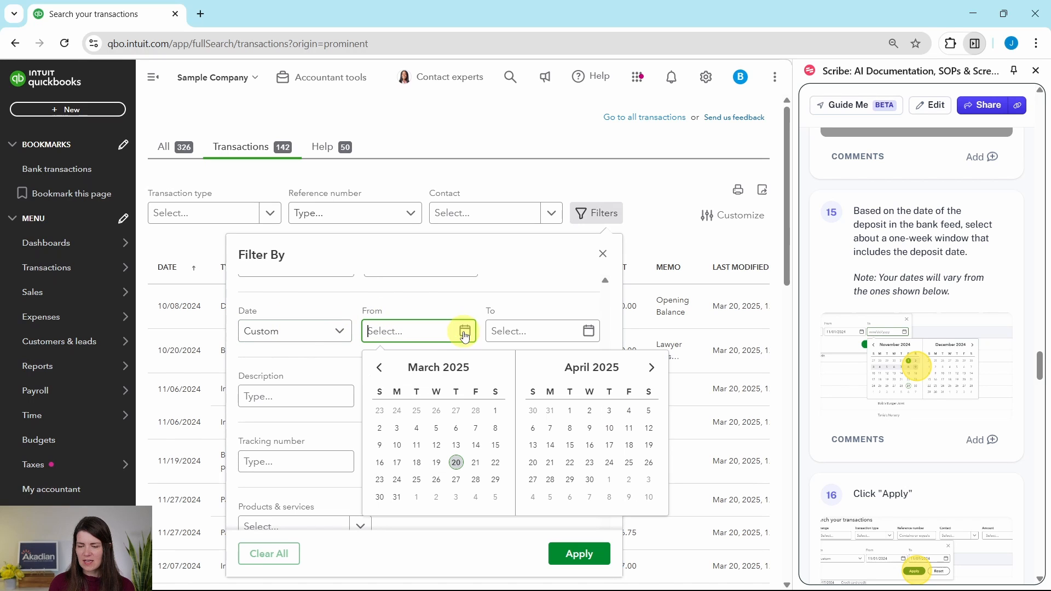
{"action": "left_click", "coordinate": [381, 371]}
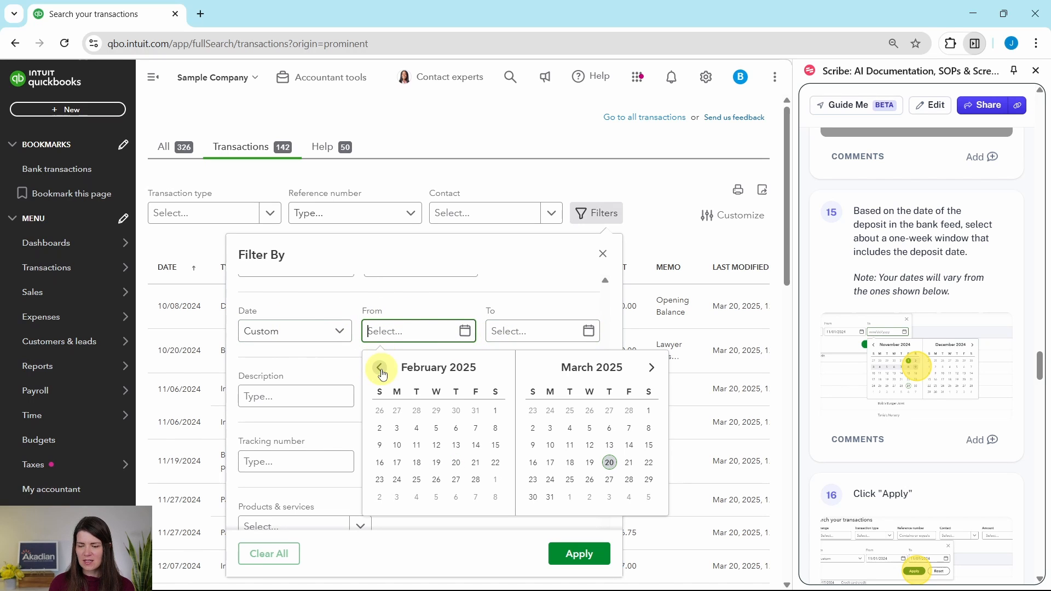
{"action": "left_click", "coordinate": [381, 465]}
Set the end of the date range to 02/22/2025 and apply the filter
{"action": "left_click", "coordinate": [532, 332]}
{"action": "left_click", "coordinate": [589, 335]}
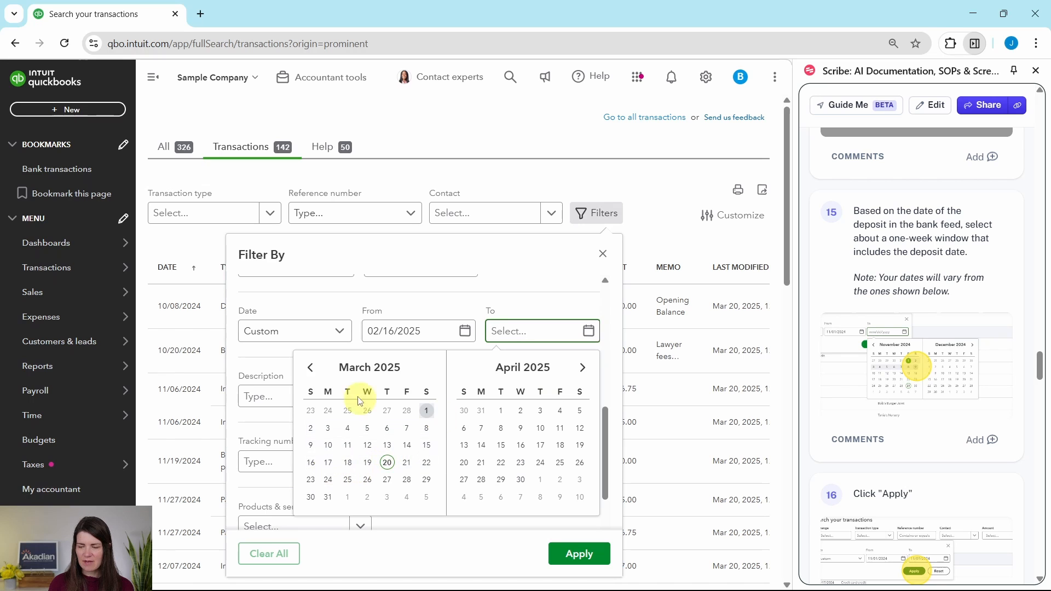
{"action": "left_click", "coordinate": [310, 367]}
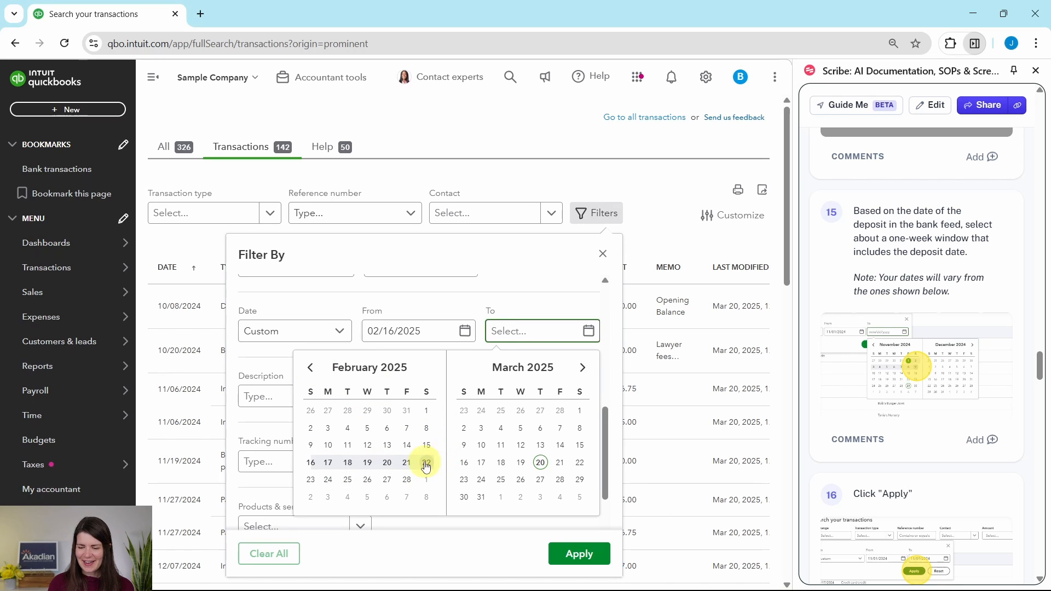
{"action": "left_click", "coordinate": [427, 465]}
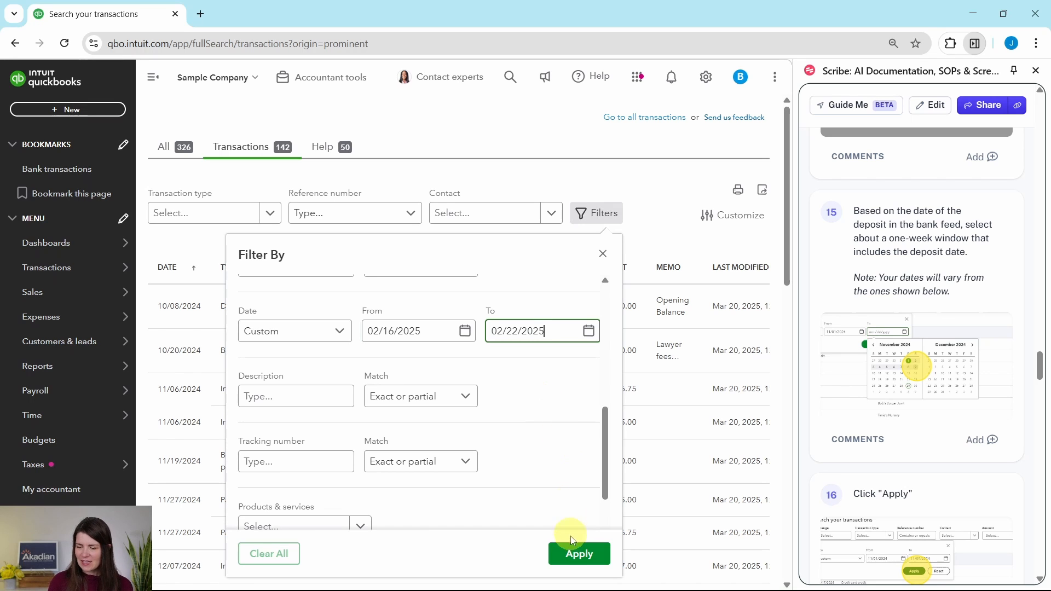
{"action": "left_click", "coordinate": [574, 558]}
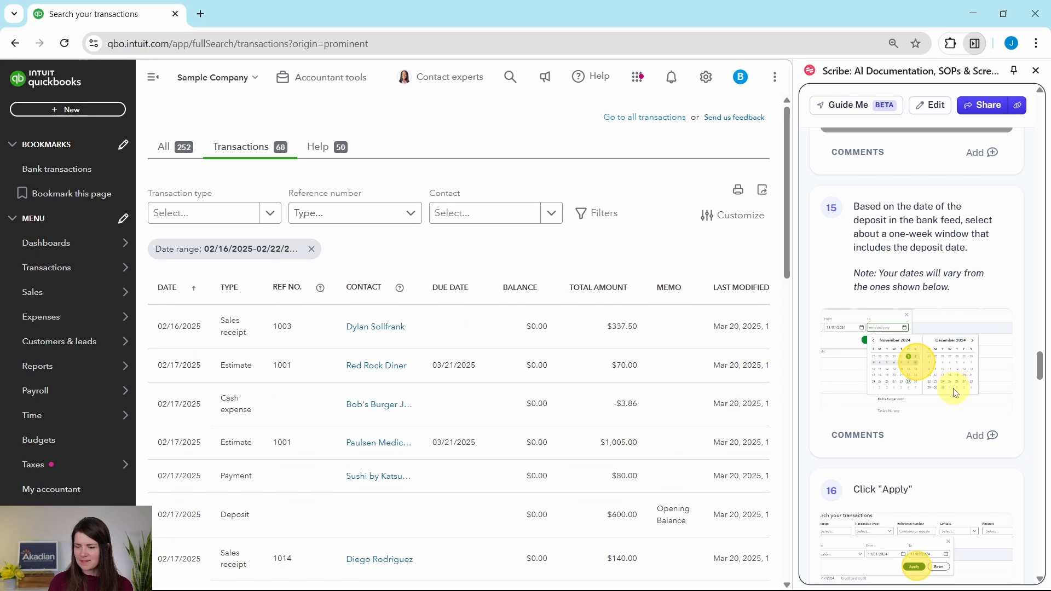
Filter the transactions in the date range to the Deposit type
{"action": "scroll", "coordinate": [955, 392], "scroll_direction": "down", "scroll_amount": 5}
{"action": "scroll", "coordinate": [955, 392], "scroll_direction": "down", "scroll_amount": 3}
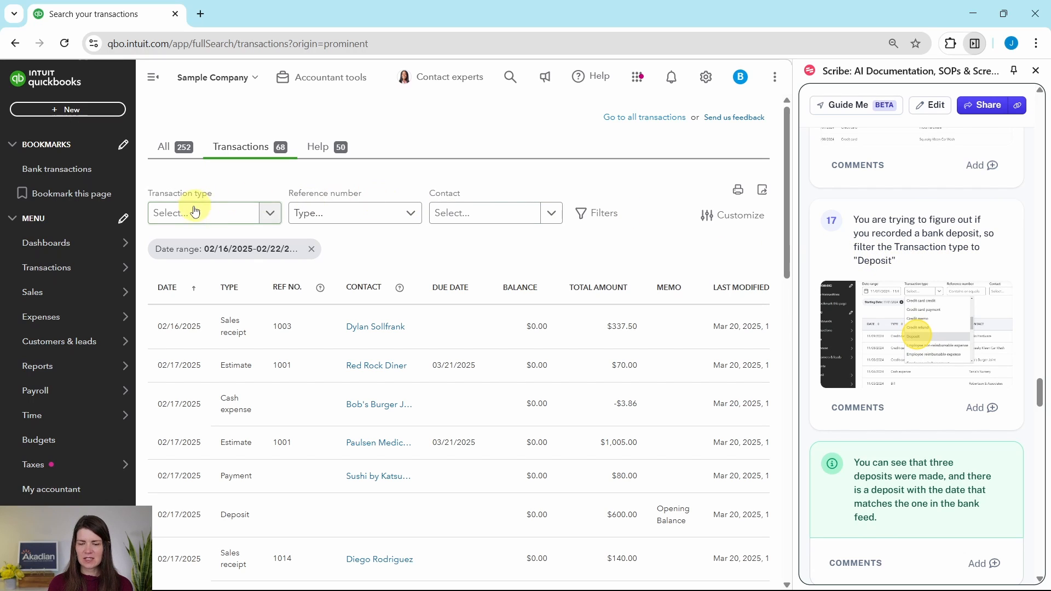
{"action": "left_click", "coordinate": [273, 214]}
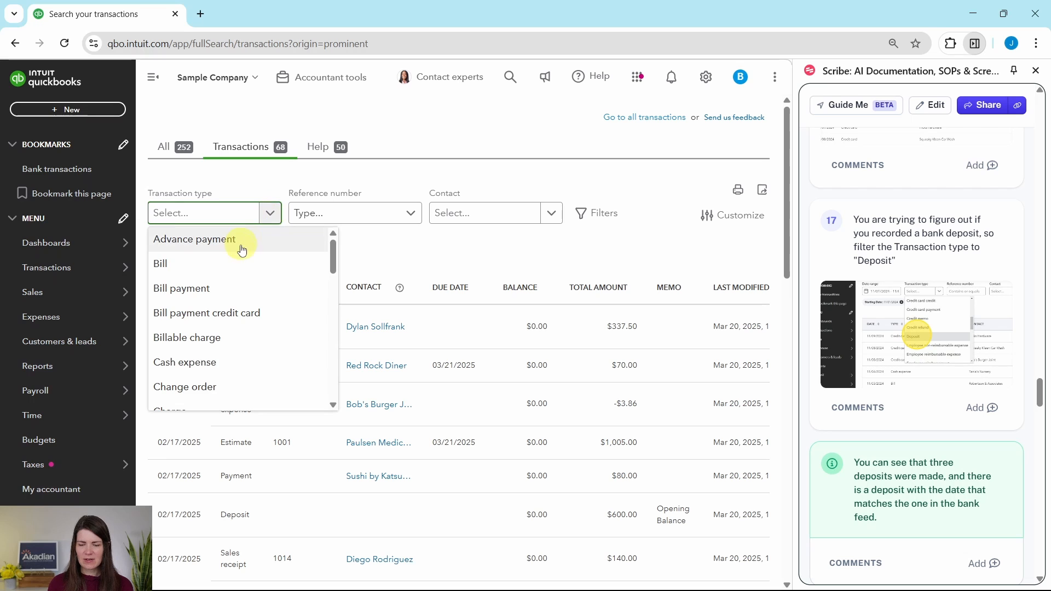
{"action": "scroll", "coordinate": [237, 246], "scroll_direction": "down", "scroll_amount": 3}
{"action": "scroll", "coordinate": [239, 255], "scroll_direction": "down", "scroll_amount": 2}
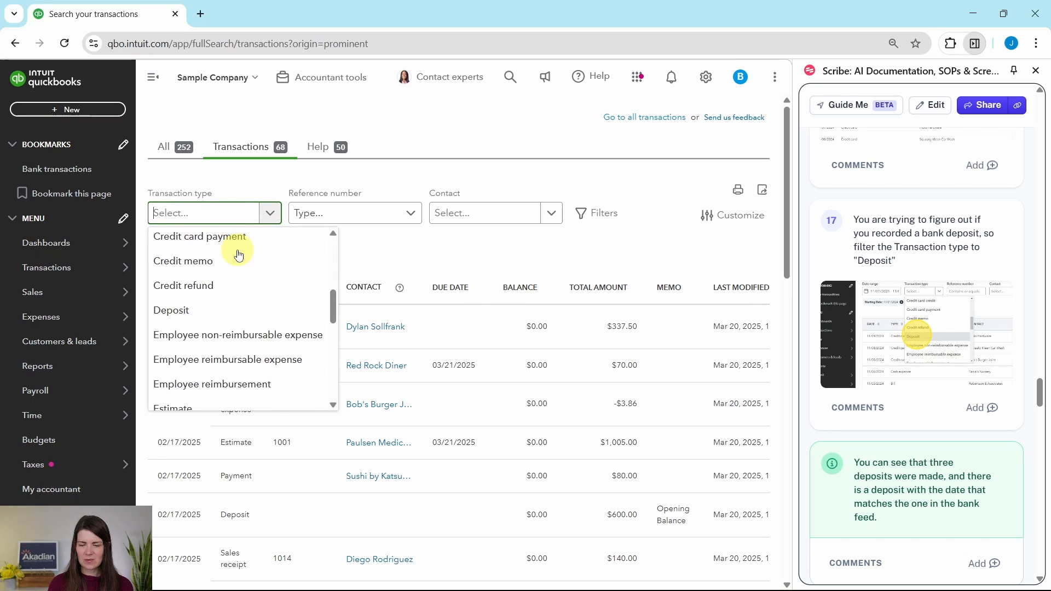
{"action": "left_click", "coordinate": [174, 312]}
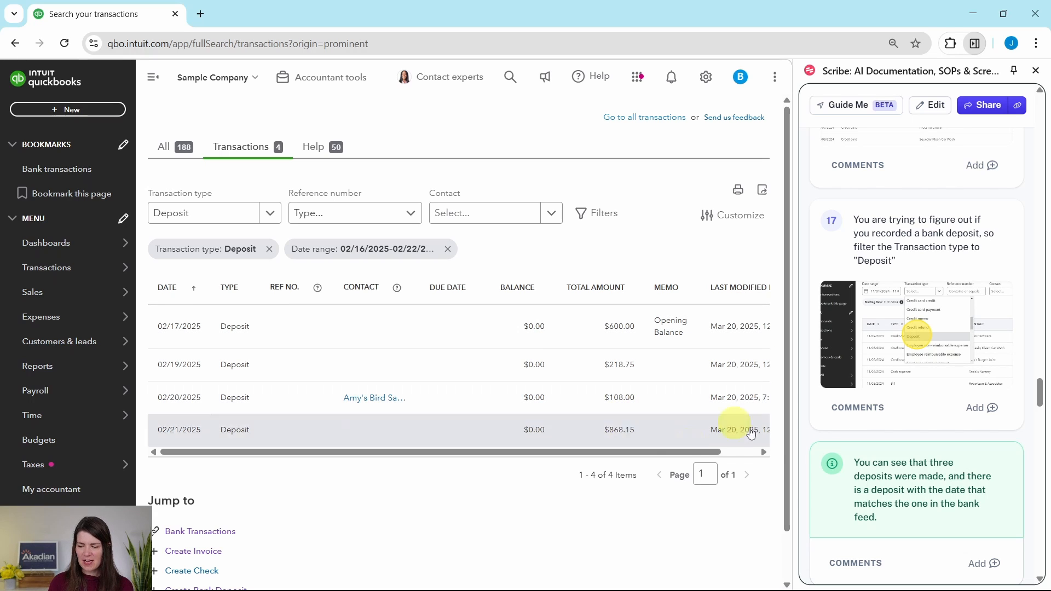
Open the 02/20/2025 Amy's Bird Sanctuary deposit, examine its amount and included payments, and close it without saving
{"action": "scroll", "coordinate": [919, 465], "scroll_direction": "down", "scroll_amount": 3}
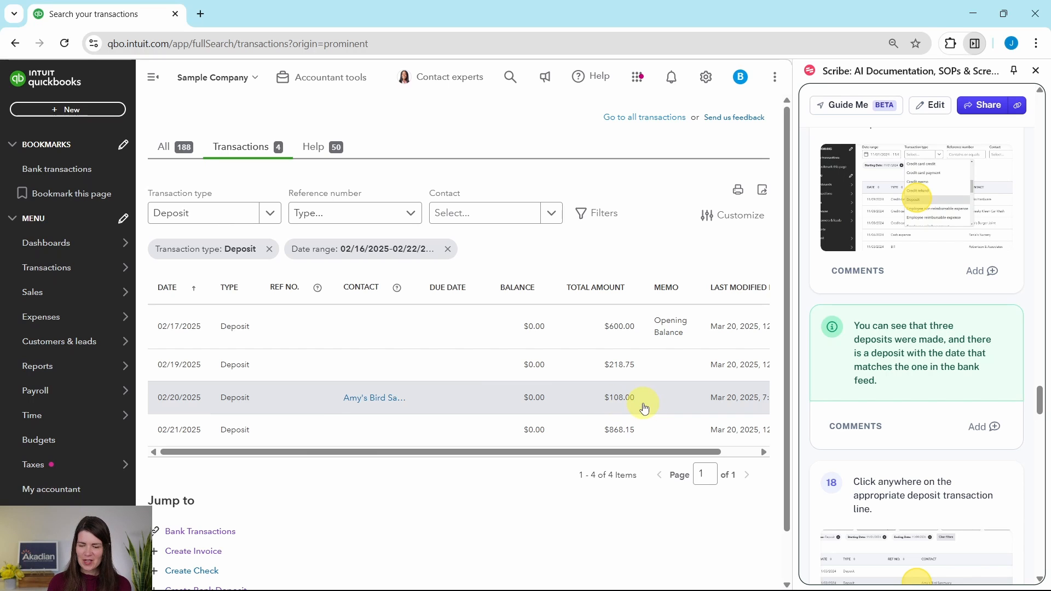
{"action": "left_click", "coordinate": [501, 400]}
{"action": "scroll", "coordinate": [891, 410], "scroll_direction": "down", "scroll_amount": 5}
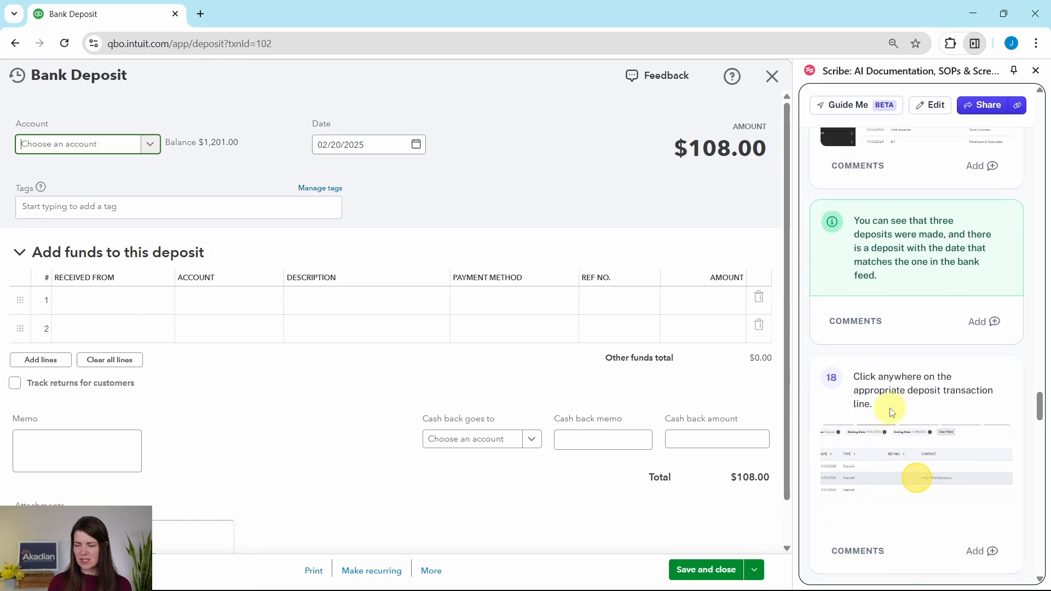
{"action": "scroll", "coordinate": [891, 412], "scroll_direction": "down", "scroll_amount": 4}
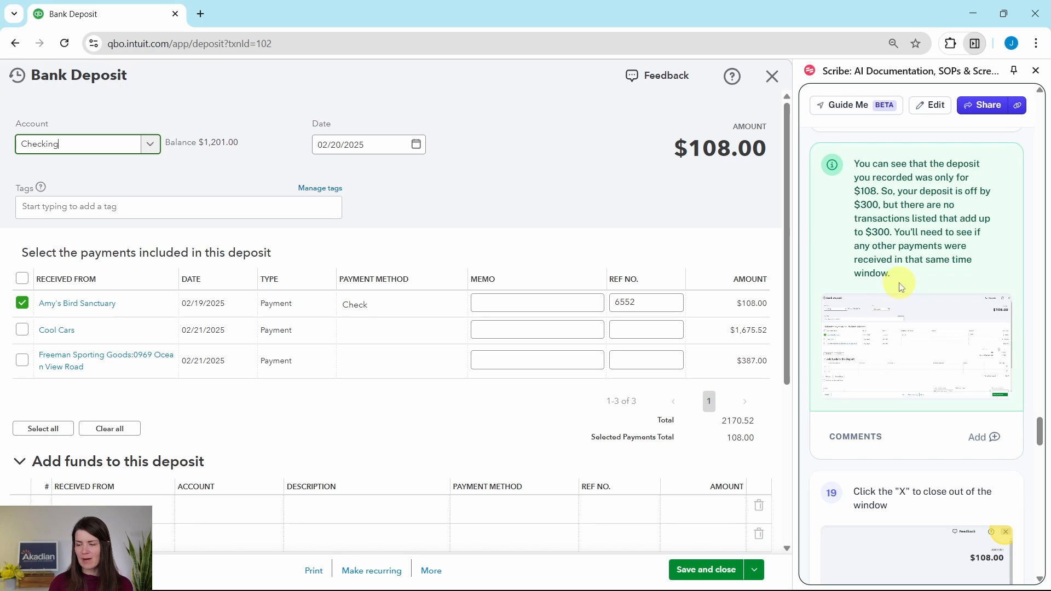
{"action": "left_click", "coordinate": [771, 77]}
Change the transaction type filter to Payment, keeping the date range
{"action": "scroll", "coordinate": [947, 312], "scroll_direction": "down", "scroll_amount": 10}
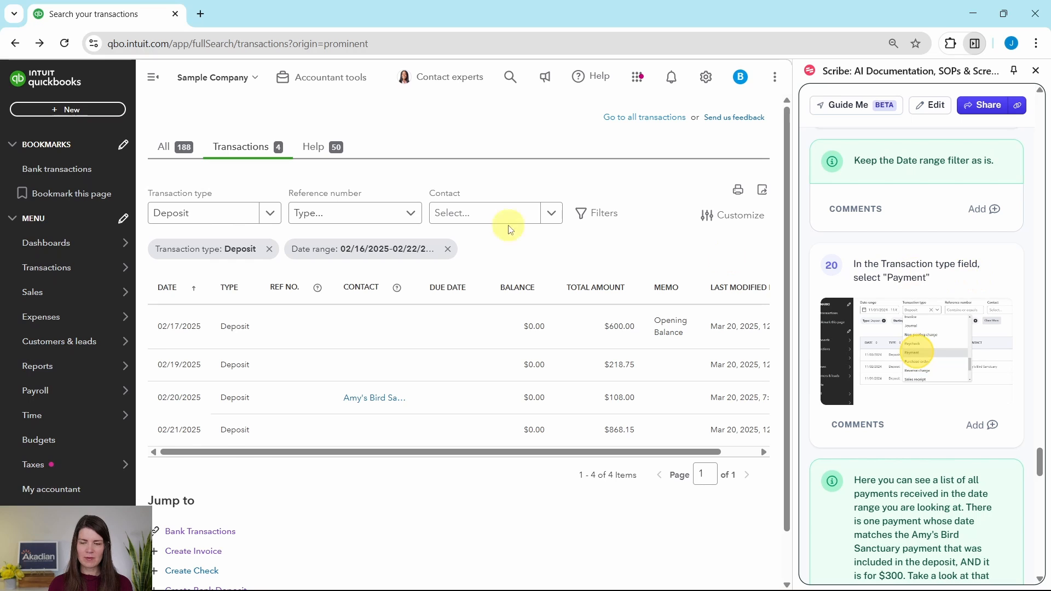
{"action": "left_click", "coordinate": [269, 212]}
{"action": "scroll", "coordinate": [249, 277], "scroll_direction": "down", "scroll_amount": 7}
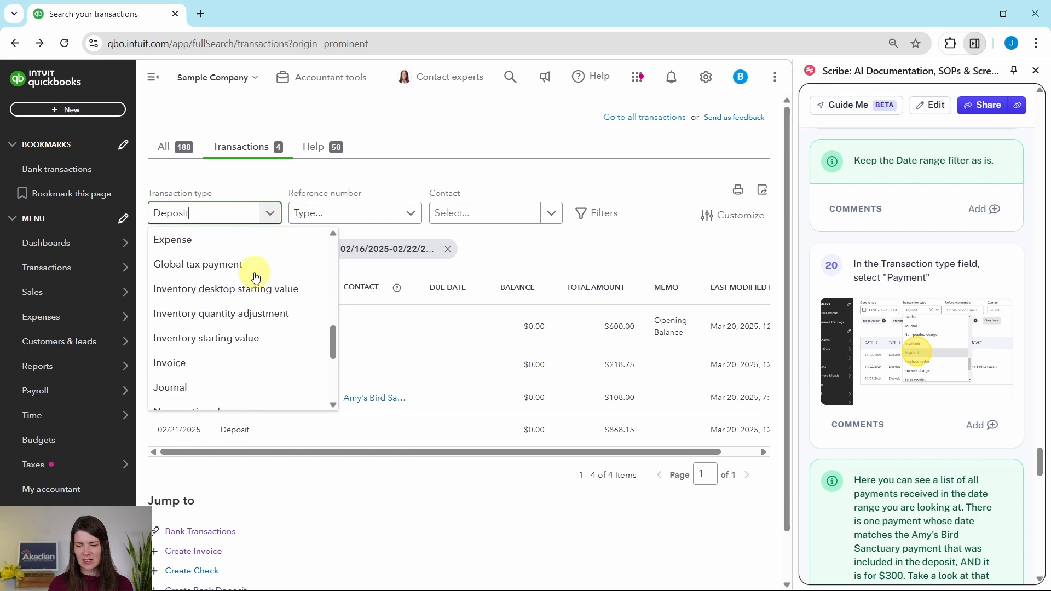
{"action": "left_click", "coordinate": [206, 265]}
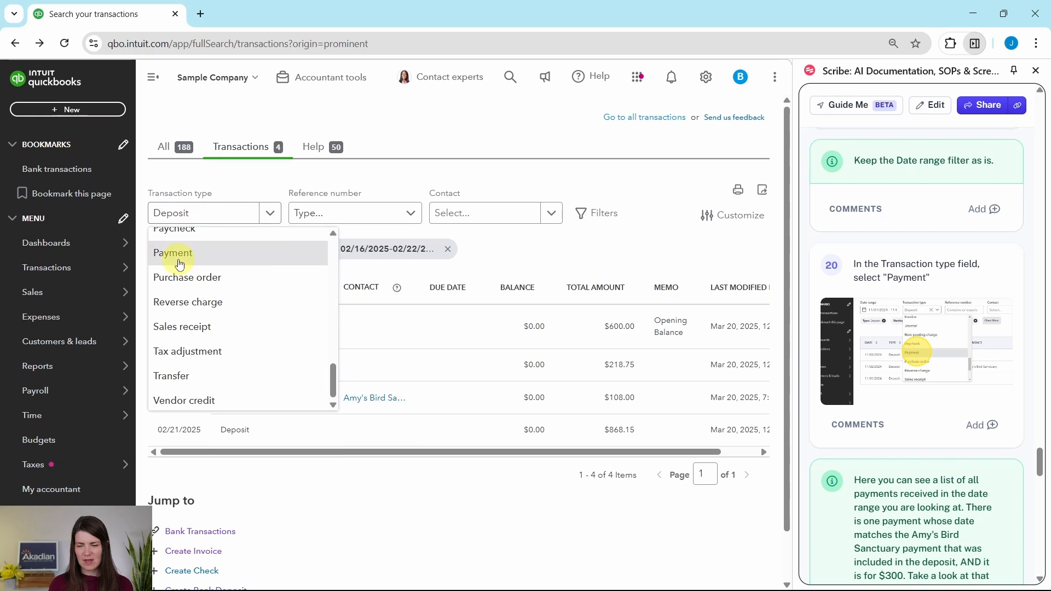
Open the $300.00 customer payment dated 02/19/2025 from the search results
{"action": "scroll", "coordinate": [898, 306], "scroll_direction": "down", "scroll_amount": 5}
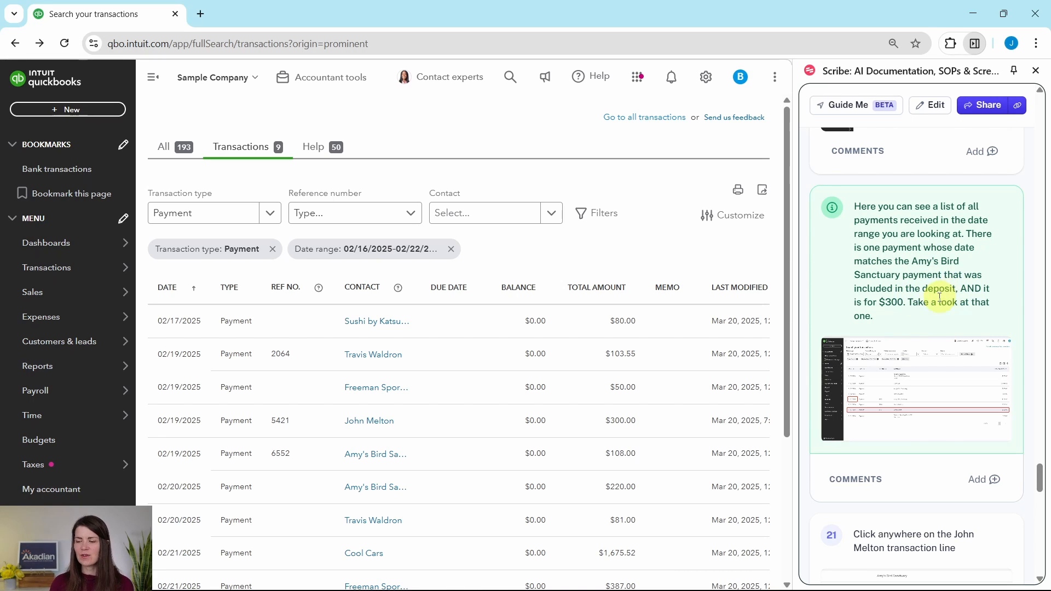
{"action": "scroll", "coordinate": [623, 222], "scroll_direction": "down", "scroll_amount": 1}
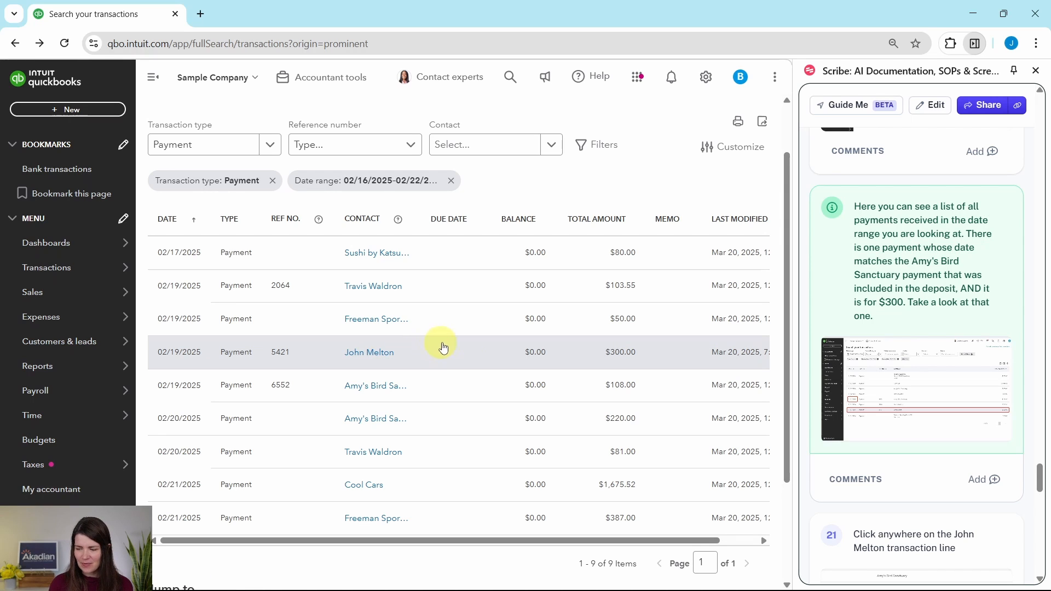
{"action": "left_click", "coordinate": [506, 352]}
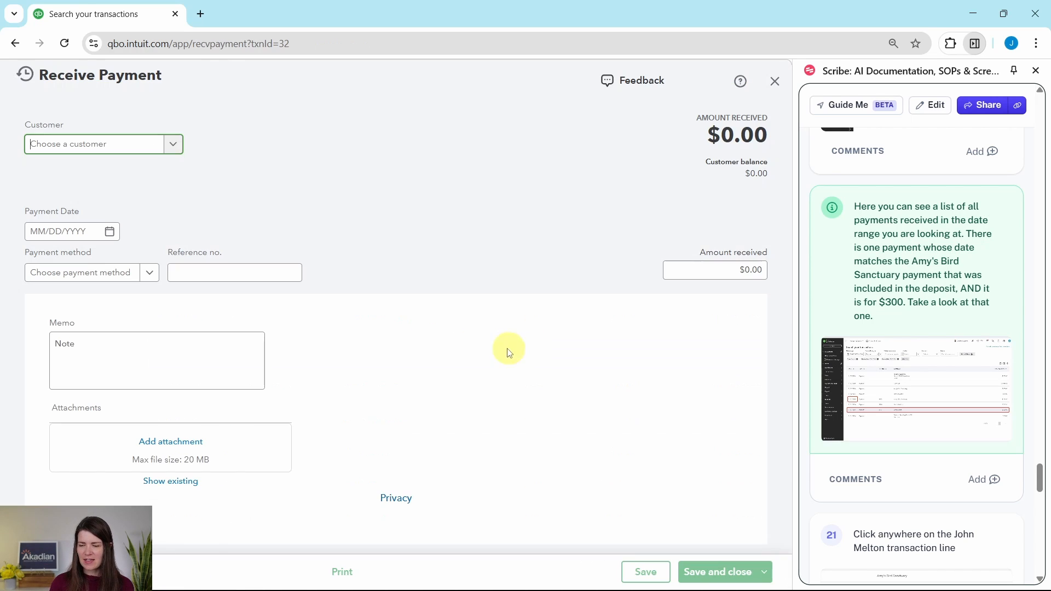
{"action": "scroll", "coordinate": [925, 357], "scroll_direction": "down", "scroll_amount": 2}
{"action": "scroll", "coordinate": [925, 359], "scroll_direction": "down", "scroll_amount": 3}
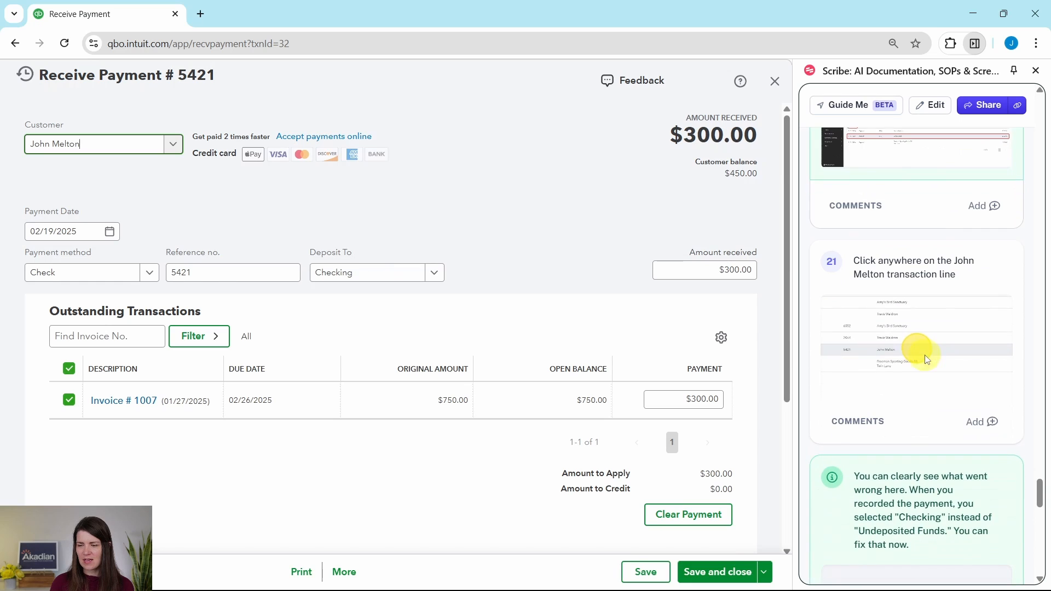
Set the $300.00 payment's deposit account to Undeposited Funds, then save and close it, confirming the change to the linked transaction
{"action": "scroll", "coordinate": [904, 348], "scroll_direction": "down", "scroll_amount": 5}
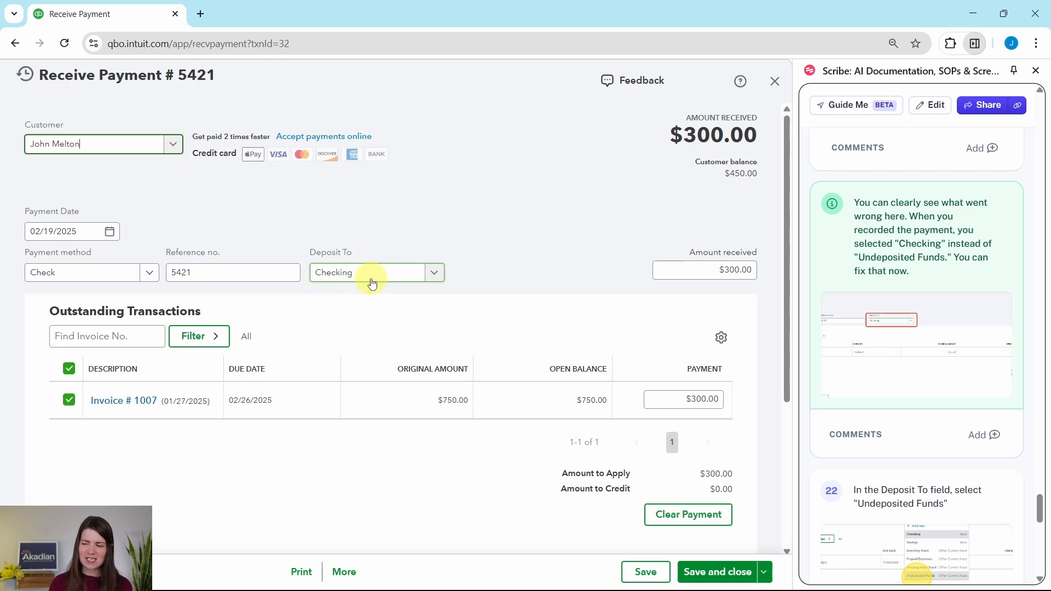
{"action": "left_click", "coordinate": [442, 279]}
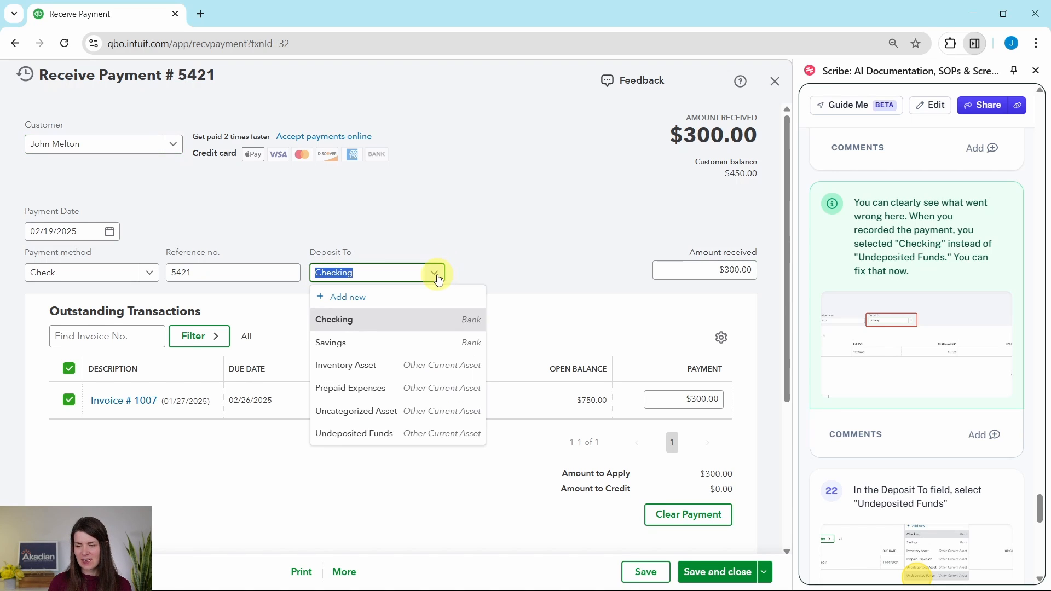
{"action": "left_click", "coordinate": [367, 432]}
{"action": "scroll", "coordinate": [963, 356], "scroll_direction": "down", "scroll_amount": 5}
{"action": "scroll", "coordinate": [961, 353], "scroll_direction": "down", "scroll_amount": 5}
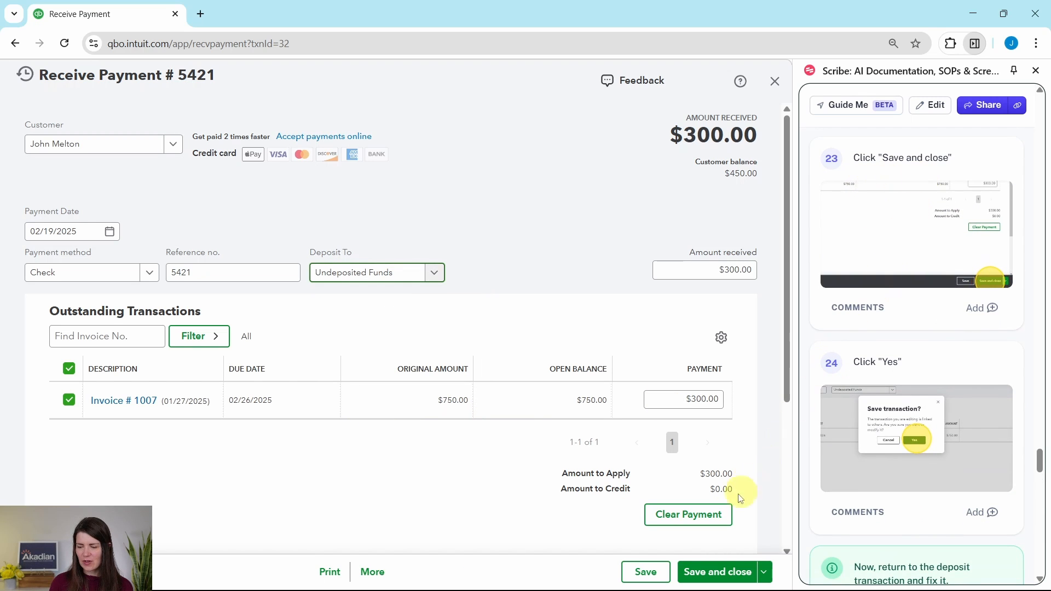
{"action": "left_click", "coordinate": [718, 574]}
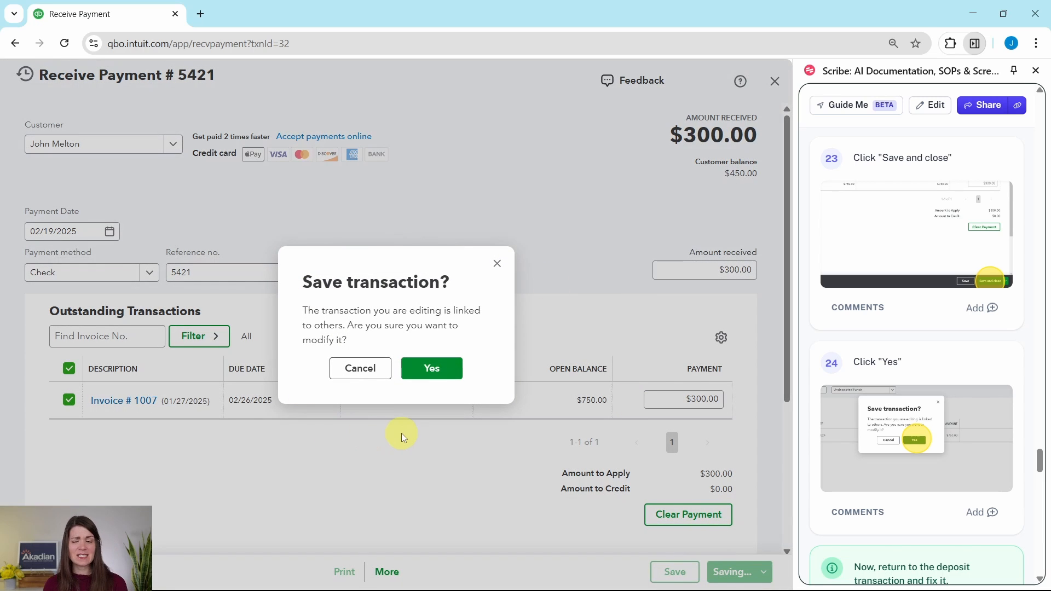
{"action": "left_click", "coordinate": [431, 383]}
Change the transaction type filter in the search results to Deposit, keeping the date range
{"action": "scroll", "coordinate": [955, 370], "scroll_direction": "down", "scroll_amount": 7}
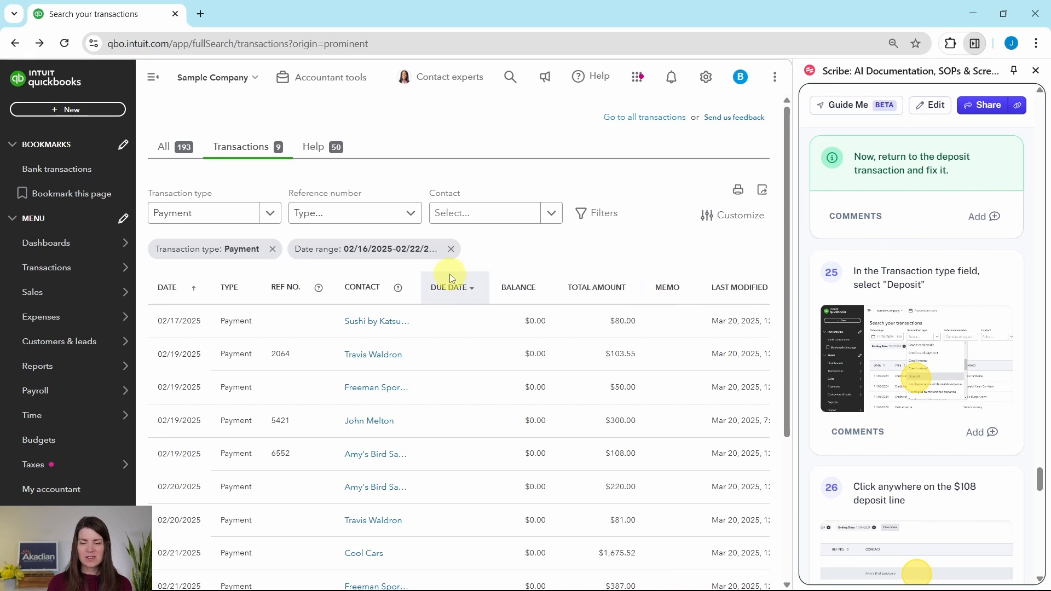
{"action": "left_click", "coordinate": [270, 214]}
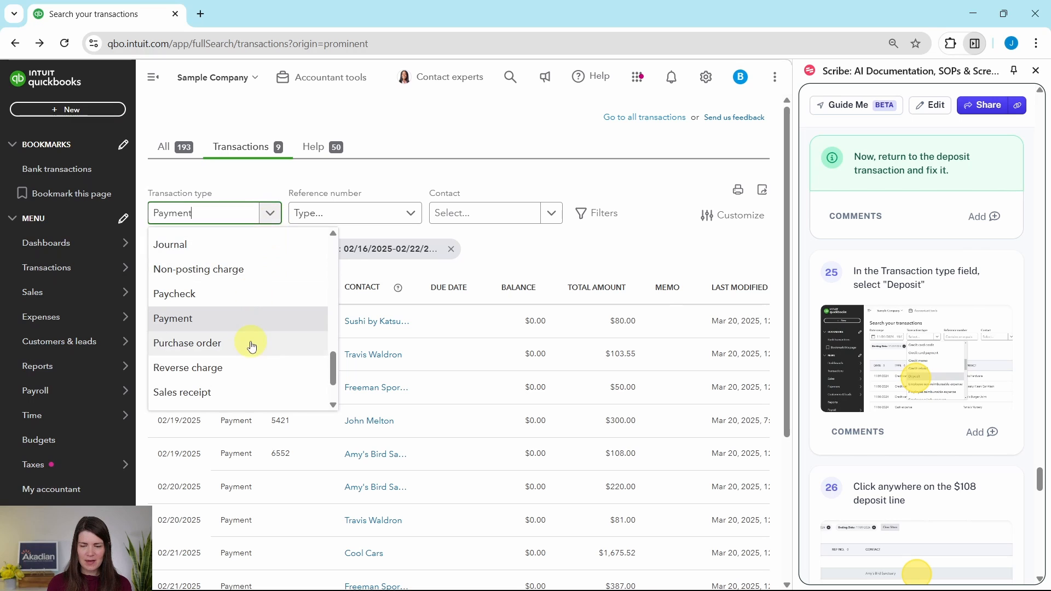
{"action": "scroll", "coordinate": [241, 345], "scroll_direction": "up", "scroll_amount": 8}
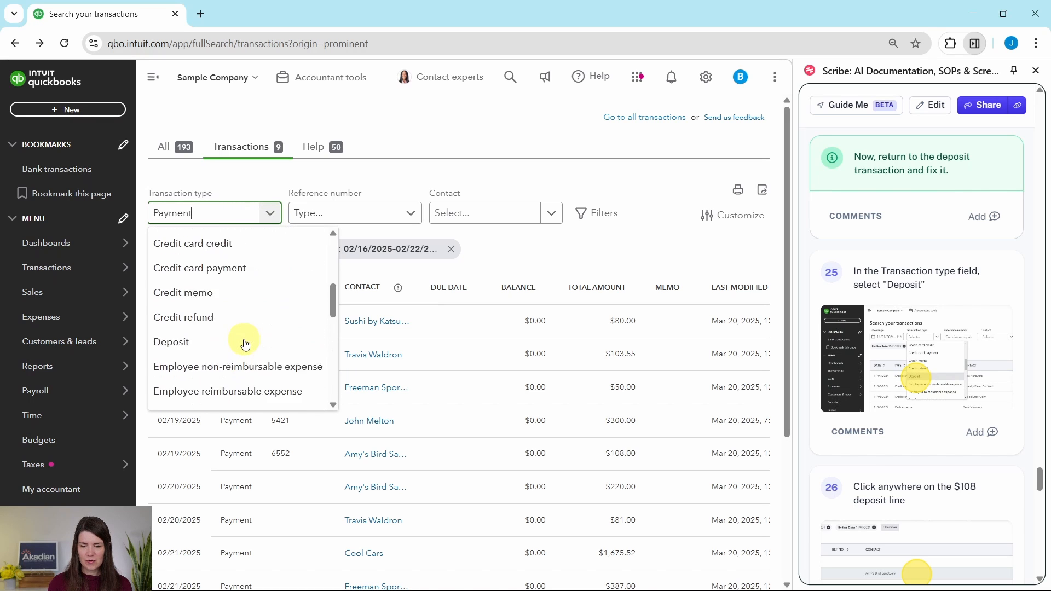
{"action": "scroll", "coordinate": [235, 349], "scroll_direction": "down", "scroll_amount": 2}
{"action": "left_click", "coordinate": [178, 322]}
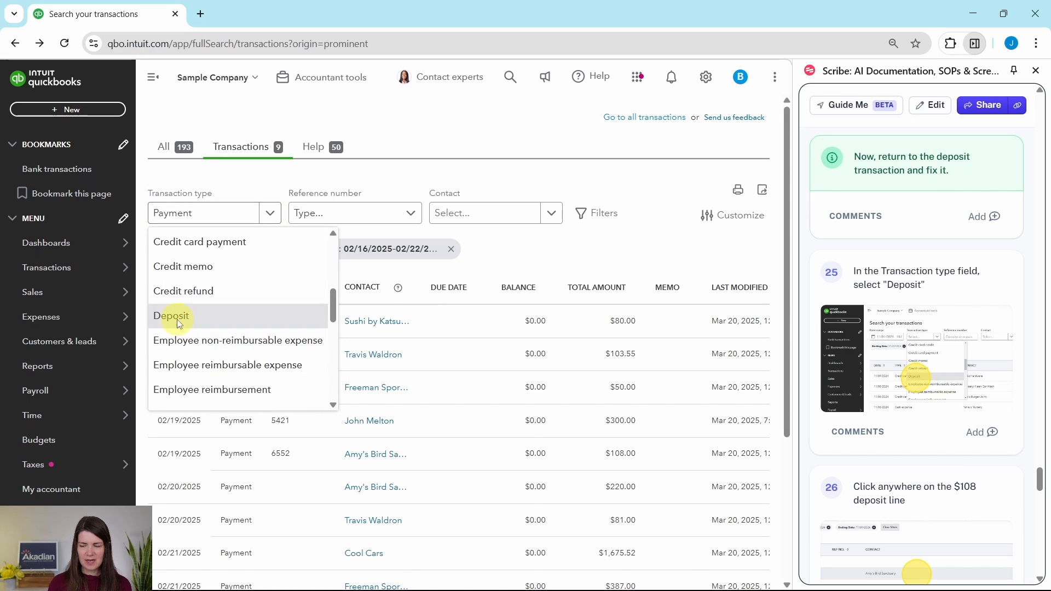
Include the $300.00 payment with reference number 5421 in the 02/20/2025 Amy's Bird Sanctuary deposit, and save and close the deposit
{"action": "scroll", "coordinate": [902, 395], "scroll_direction": "down", "scroll_amount": 5}
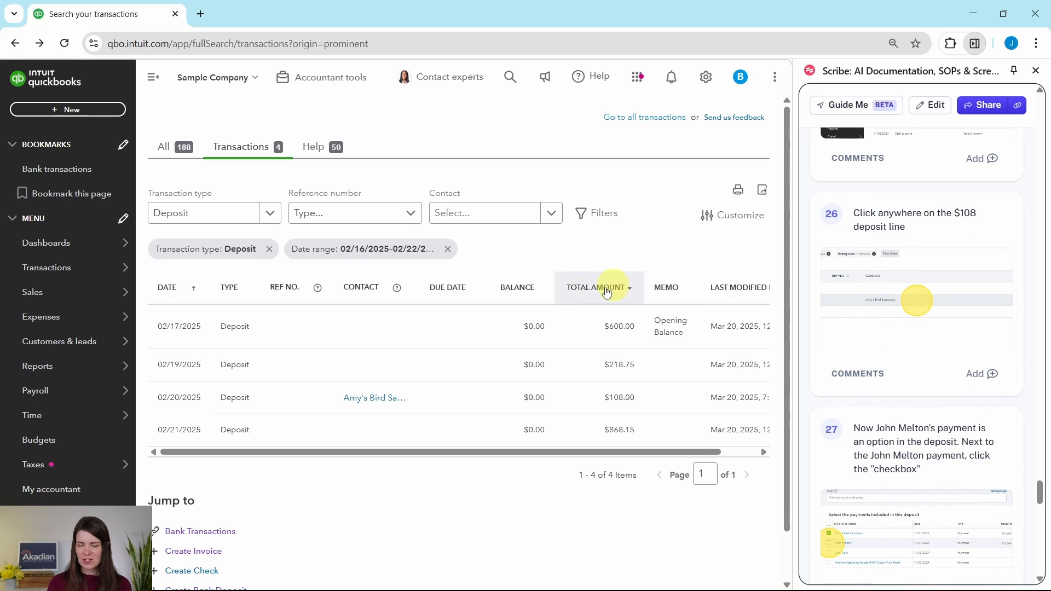
{"action": "left_click", "coordinate": [480, 408]}
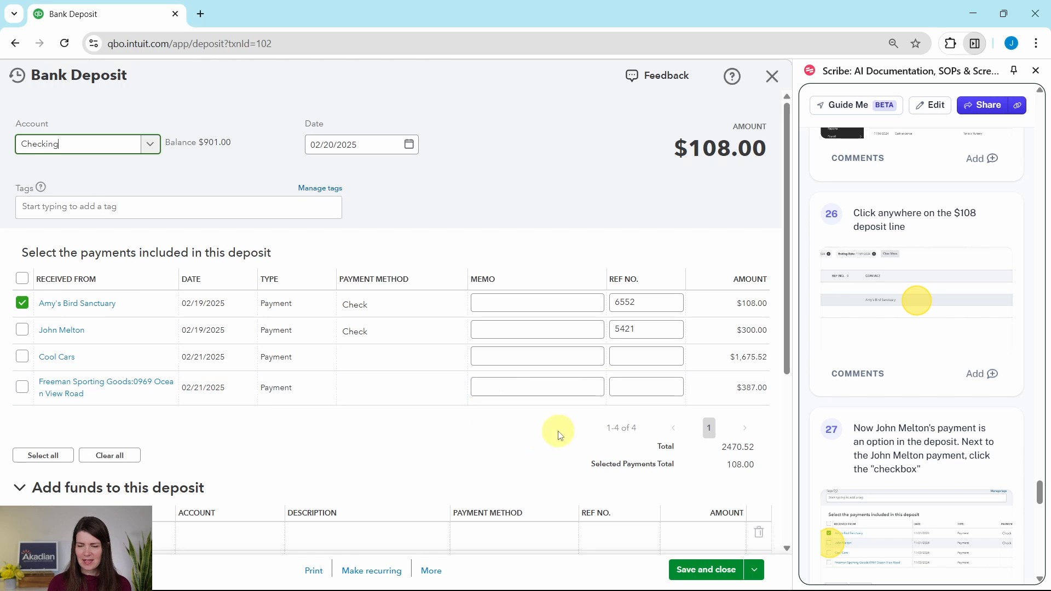
{"action": "scroll", "coordinate": [916, 347], "scroll_direction": "down", "scroll_amount": 1}
{"action": "scroll", "coordinate": [916, 347], "scroll_direction": "down", "scroll_amount": 5}
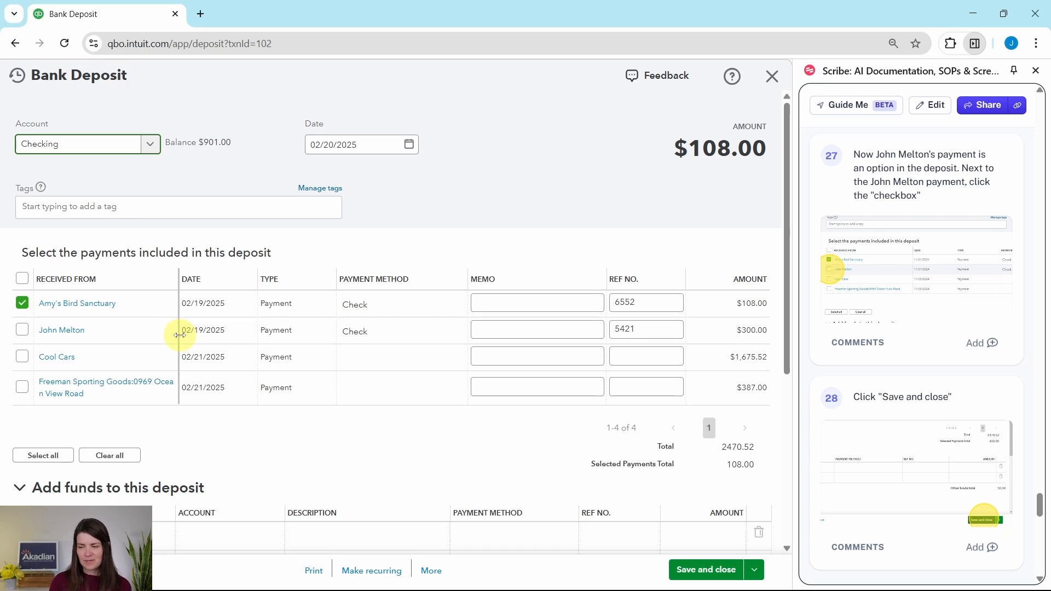
{"action": "left_click", "coordinate": [22, 334]}
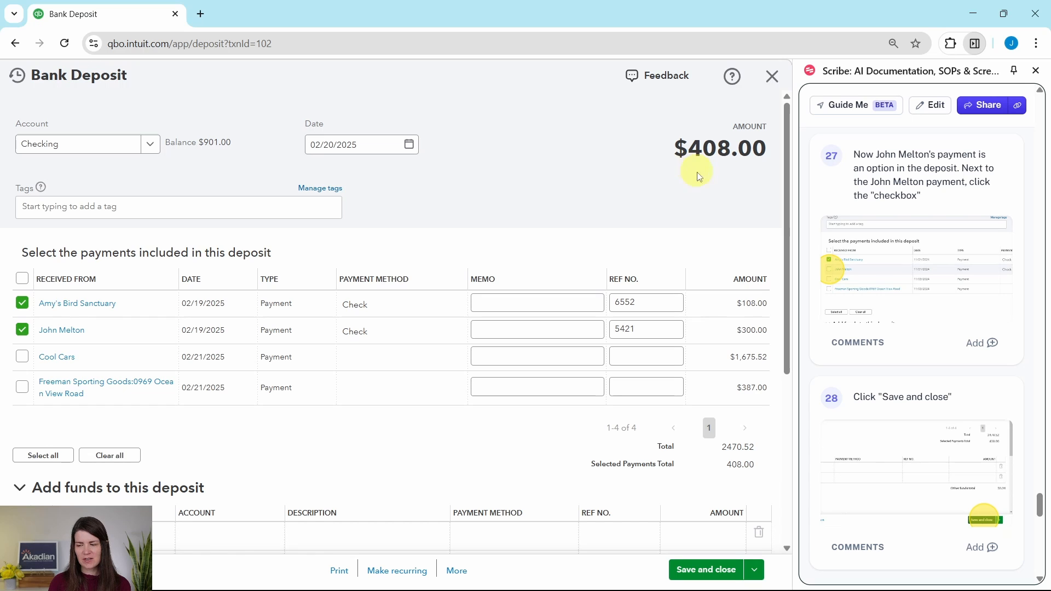
{"action": "left_click", "coordinate": [715, 571]}
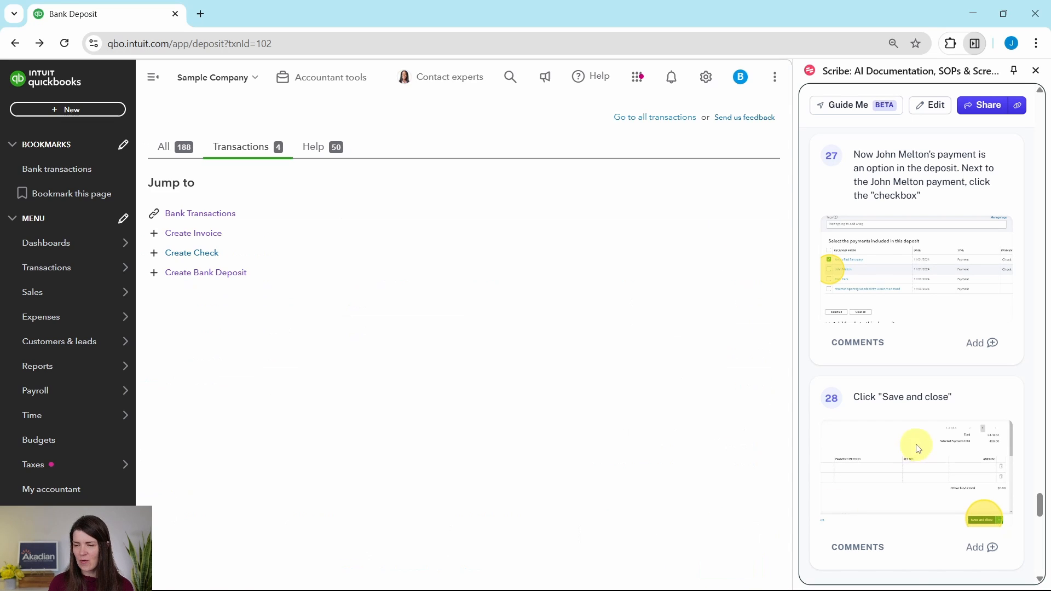
Return to the bank transactions page for the bank feed
{"action": "scroll", "coordinate": [917, 445], "scroll_direction": "down", "scroll_amount": 6}
{"action": "scroll", "coordinate": [925, 441], "scroll_direction": "down", "scroll_amount": 2}
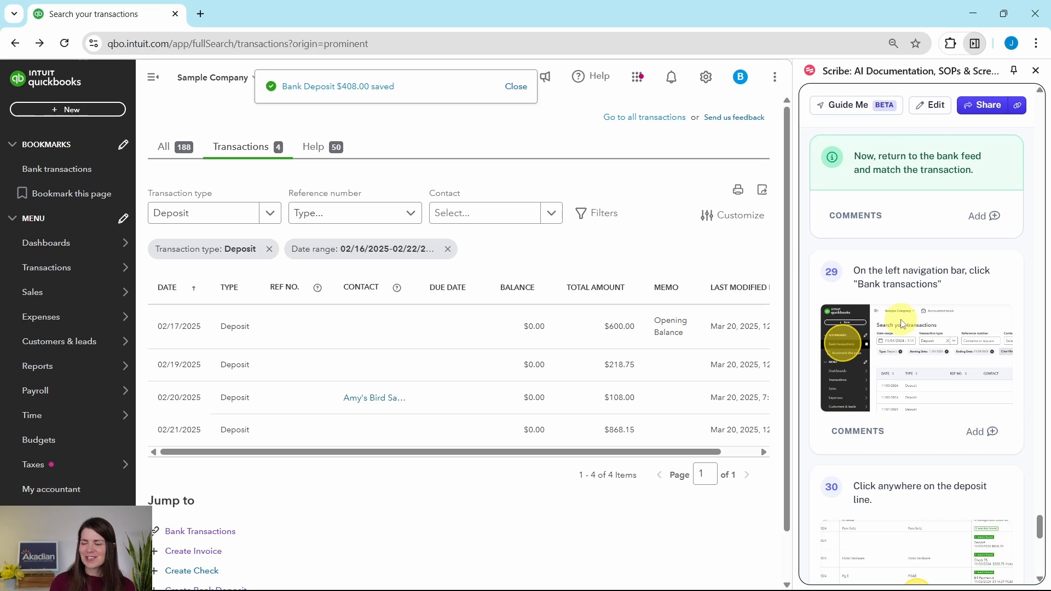
{"action": "scroll", "coordinate": [903, 323], "scroll_direction": "down", "scroll_amount": 1}
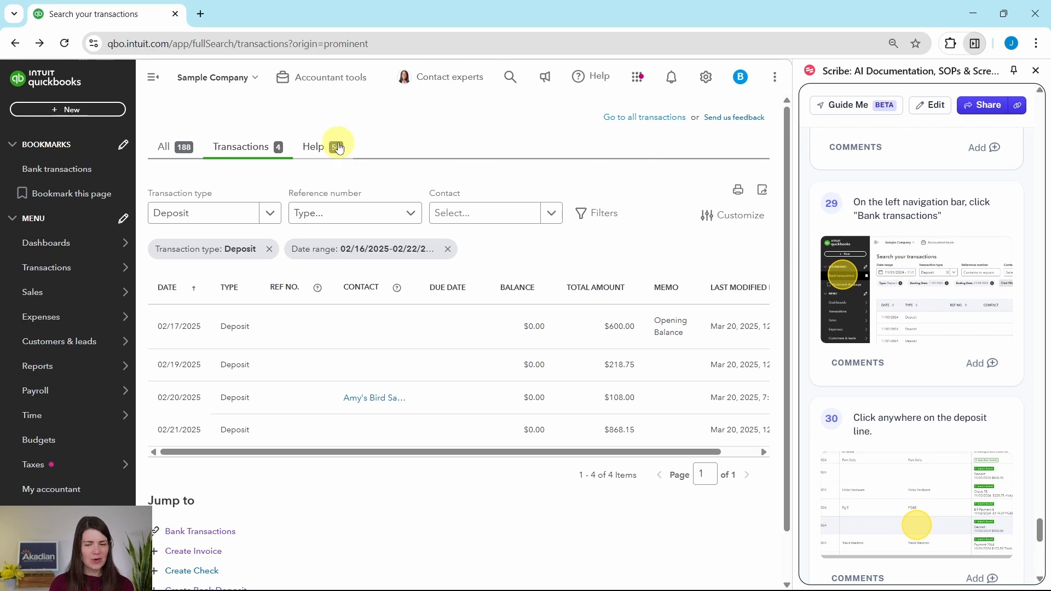
{"action": "left_click", "coordinate": [45, 170]}
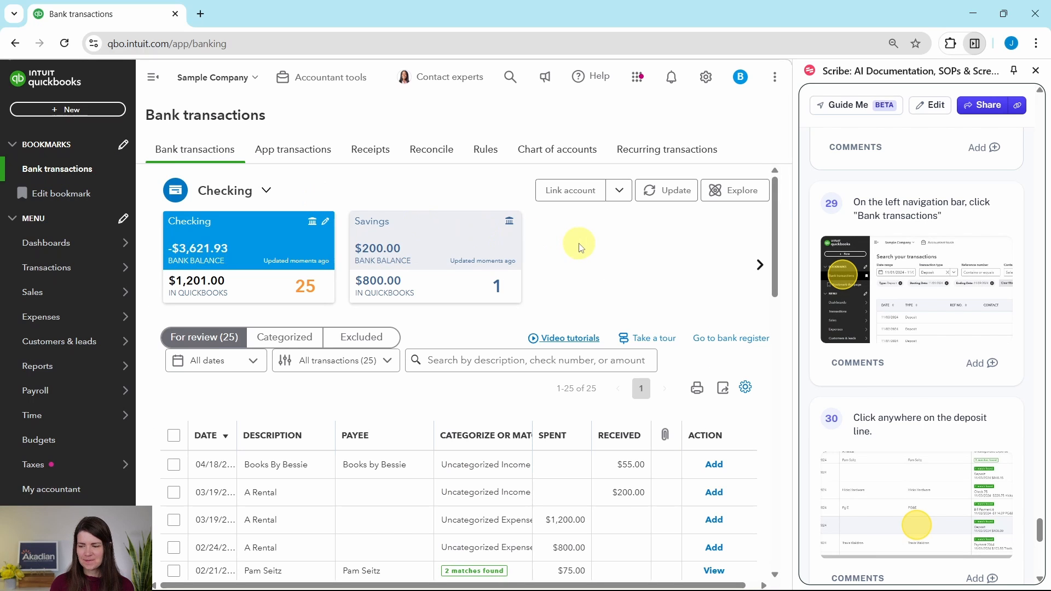
Open the $408.00 bank feed line in the Checking account's review list and match it to the suggested 02/20/2025 deposit
{"action": "scroll", "coordinate": [597, 245], "scroll_direction": "down", "scroll_amount": 5}
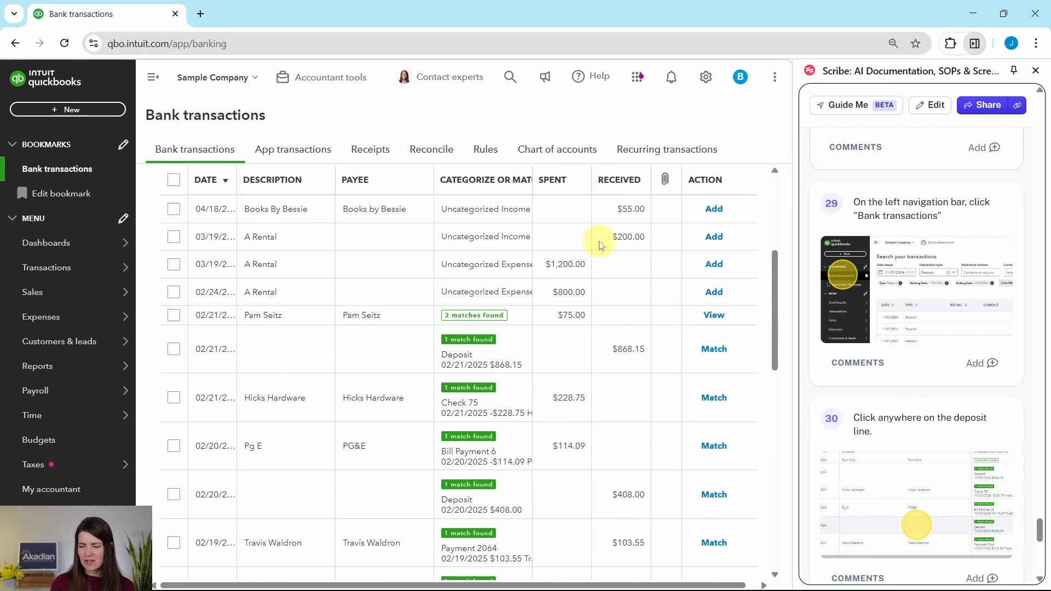
{"action": "scroll", "coordinate": [601, 245], "scroll_direction": "down", "scroll_amount": 3}
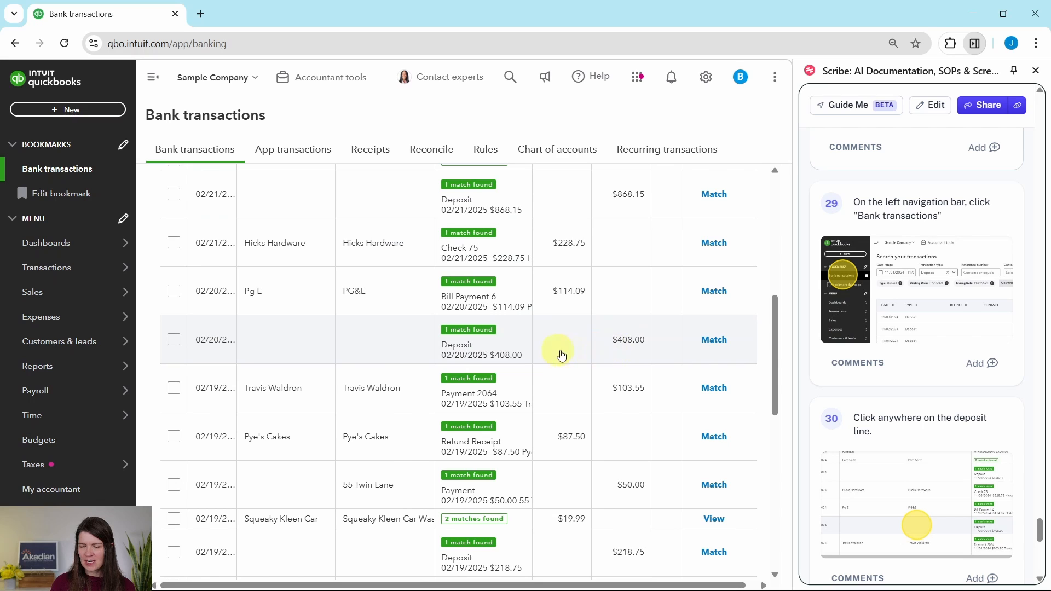
{"action": "left_click", "coordinate": [595, 349]}
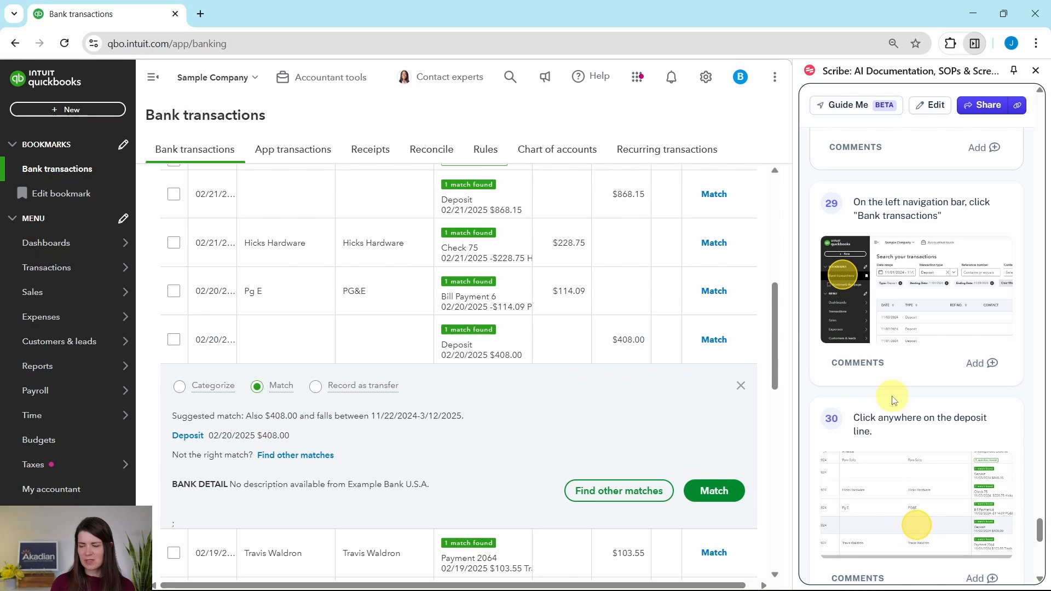
{"action": "scroll", "coordinate": [894, 400], "scroll_direction": "down", "scroll_amount": 7}
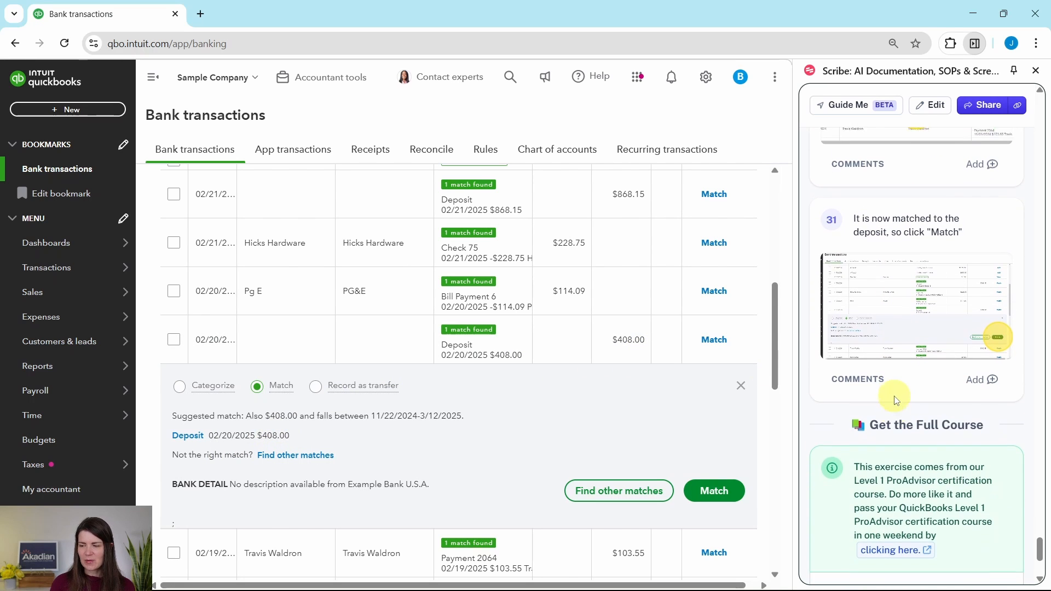
{"action": "scroll", "coordinate": [895, 401], "scroll_direction": "down", "scroll_amount": 1}
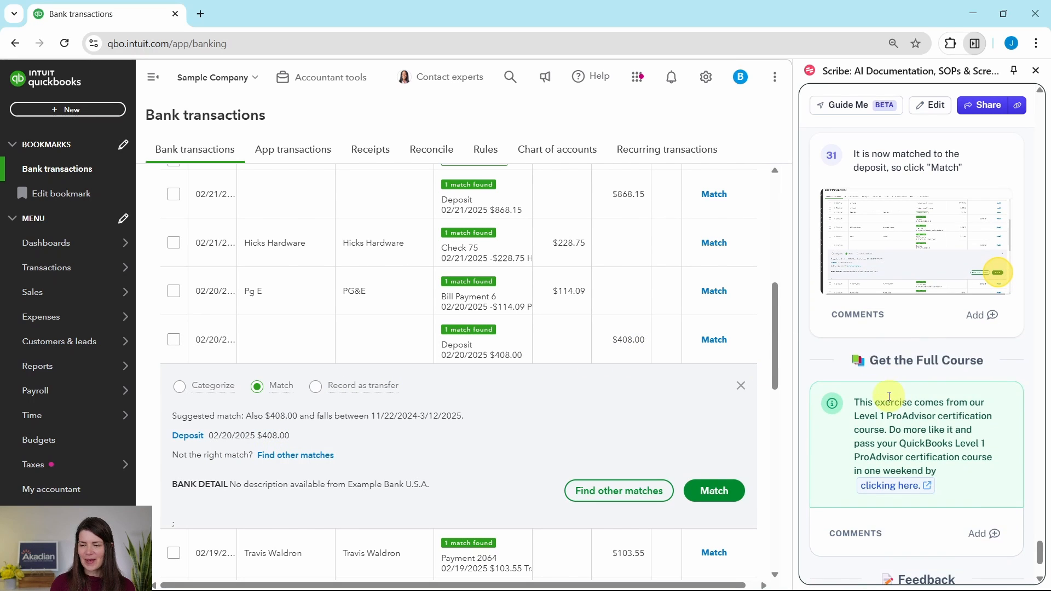
{"action": "left_click", "coordinate": [711, 491]}
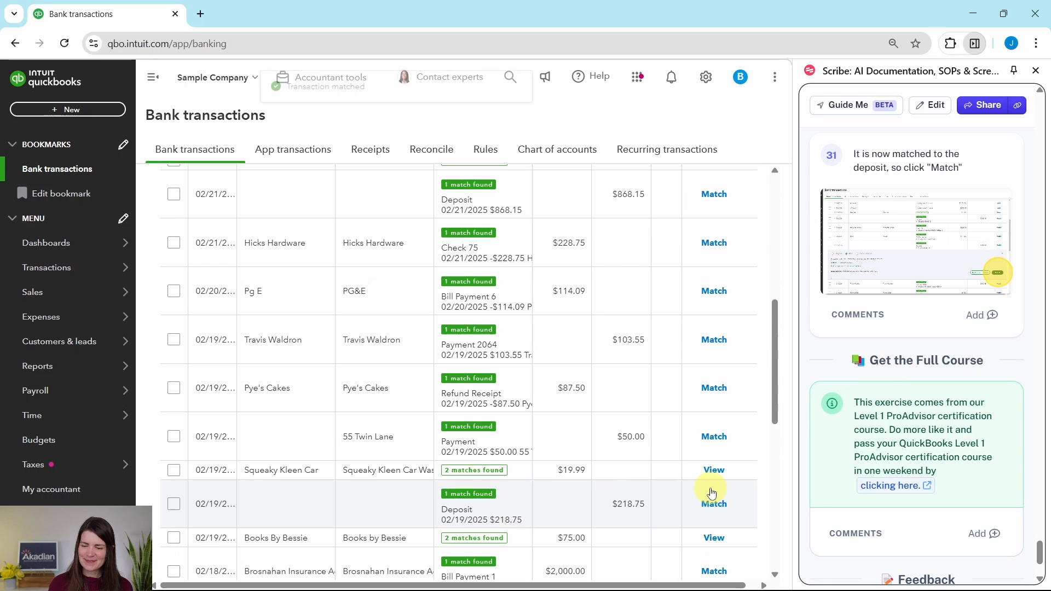